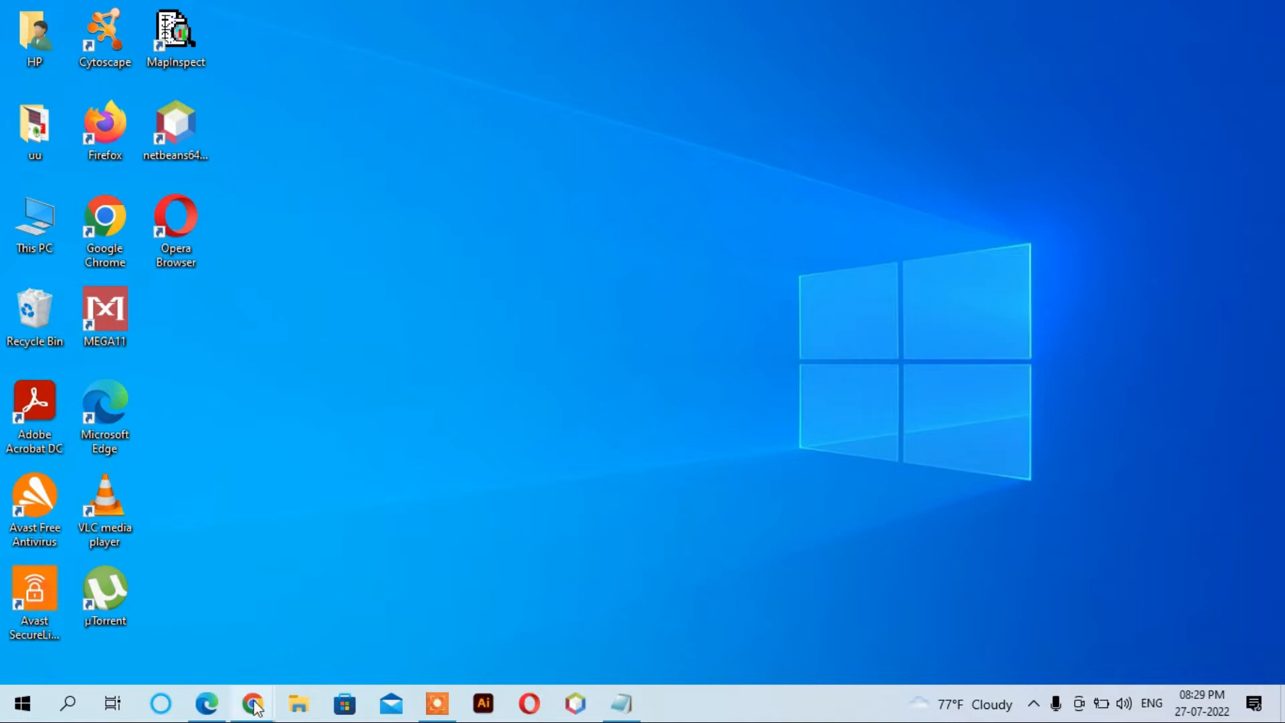
# Open Chrome and search Google for "download obs studio"
pyautogui.moveTo(254, 705)
pyautogui.click(361, 626)
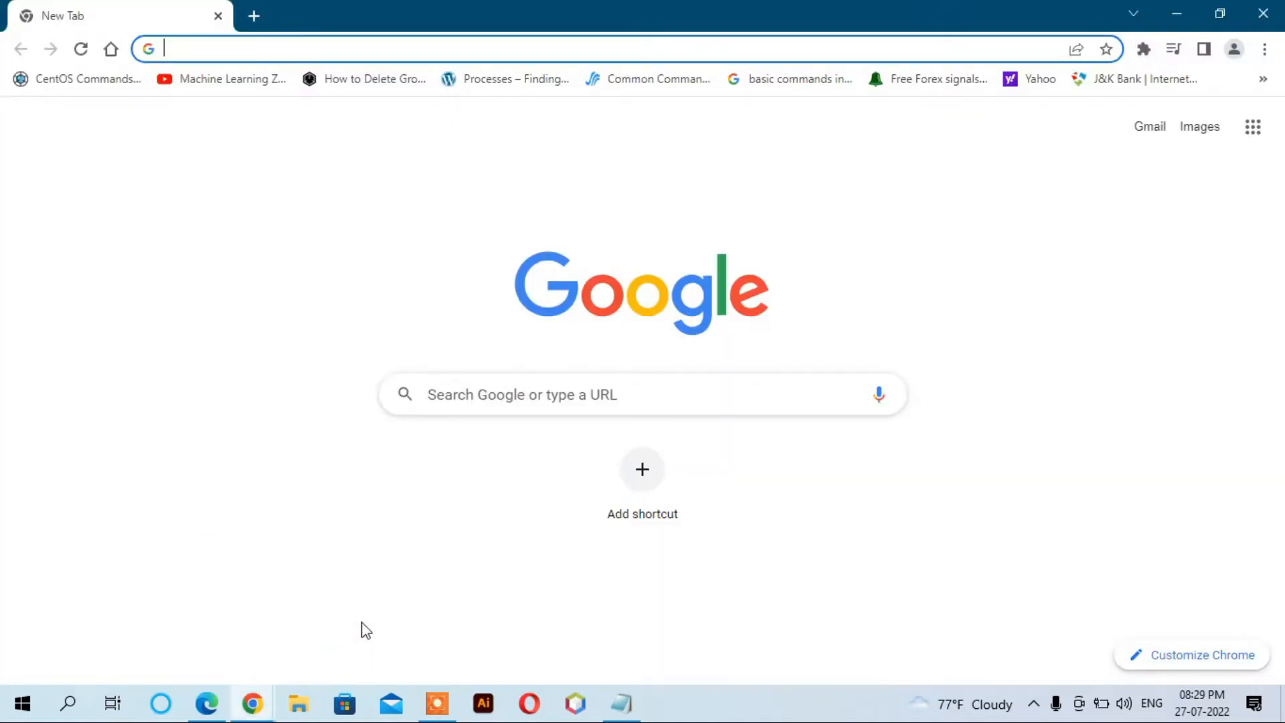
pyautogui.click(511, 393)
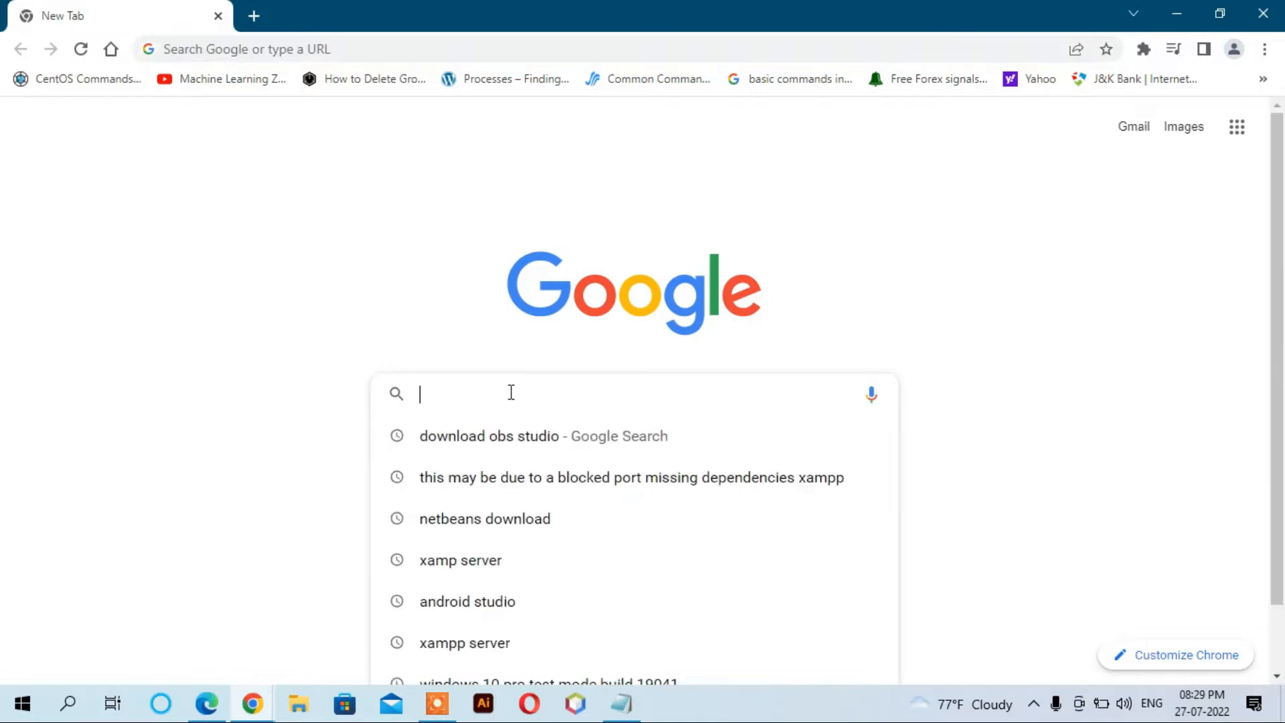
pyautogui.click(503, 439)
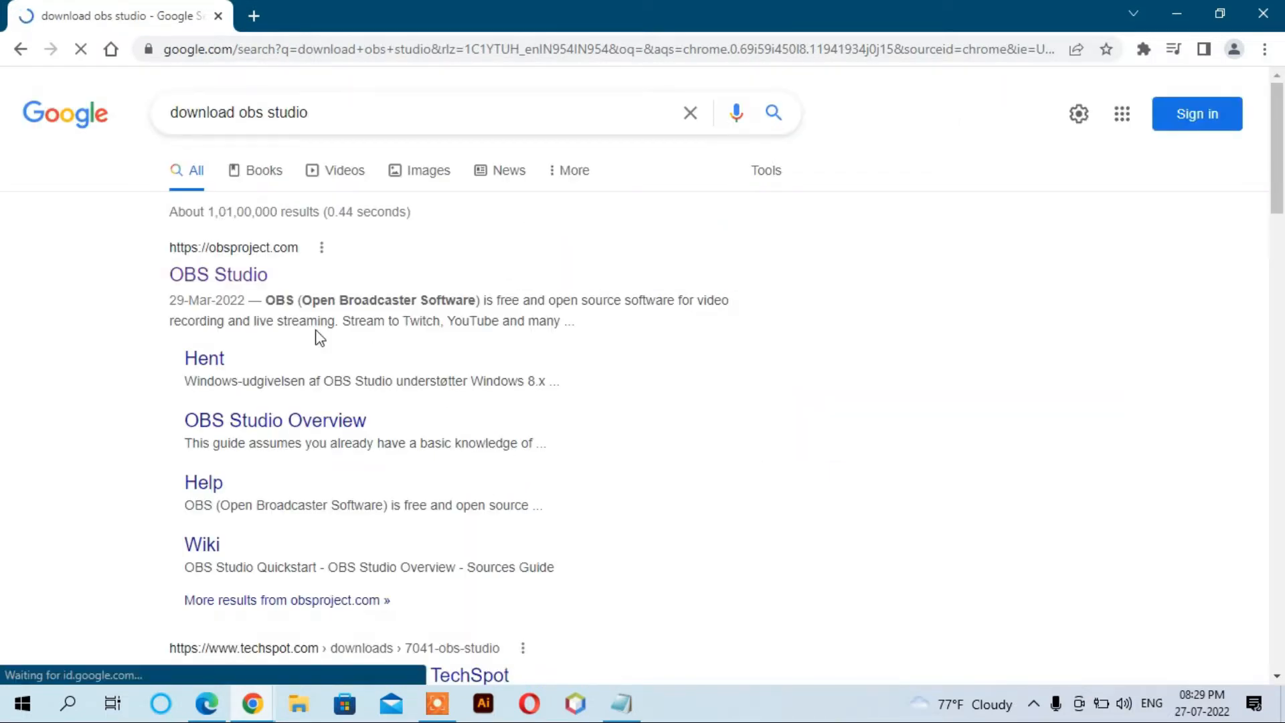
# Download the Windows installer from the official OBS Studio website and show the downloaded file in its folder
pyautogui.click(238, 277)
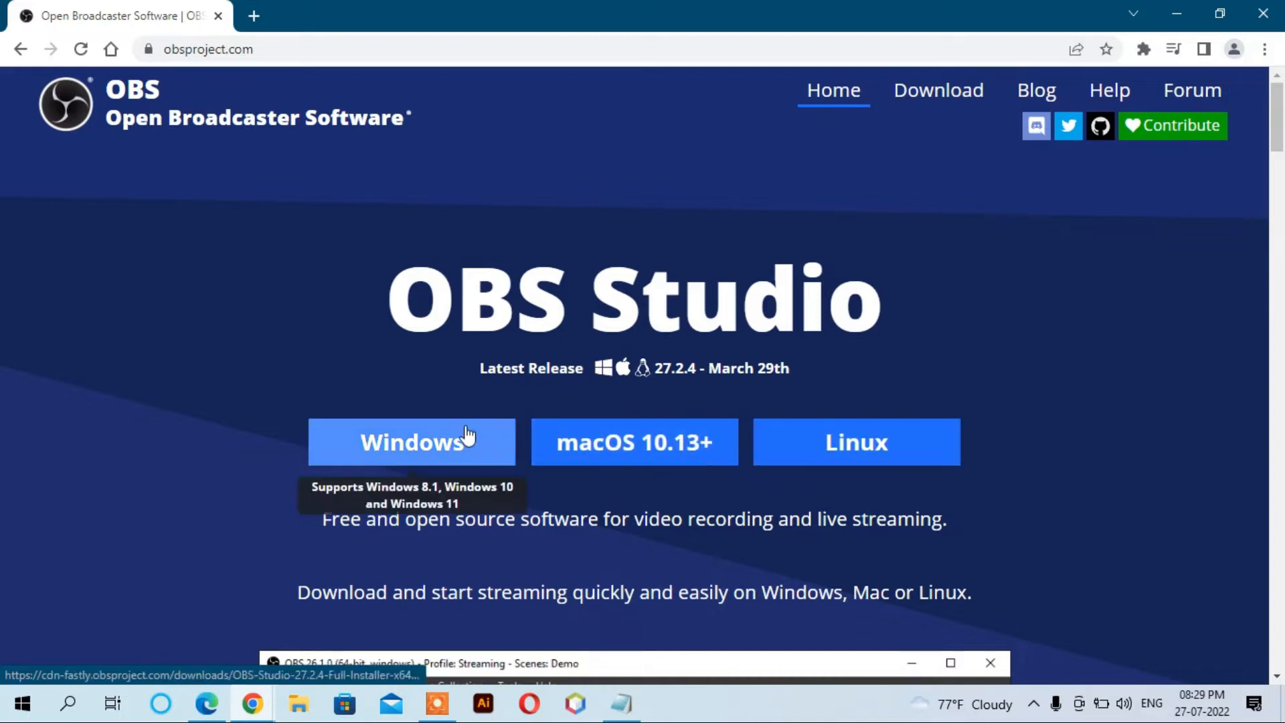
pyautogui.click(433, 444)
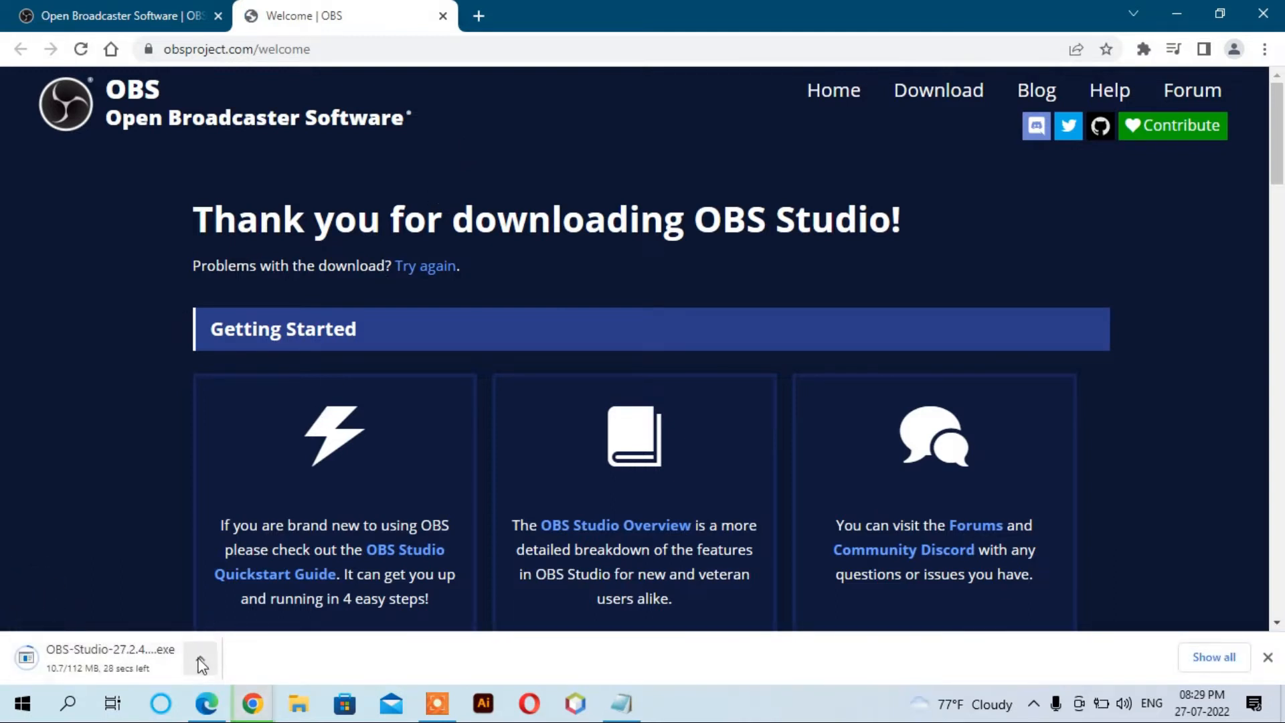
pyautogui.click(202, 662)
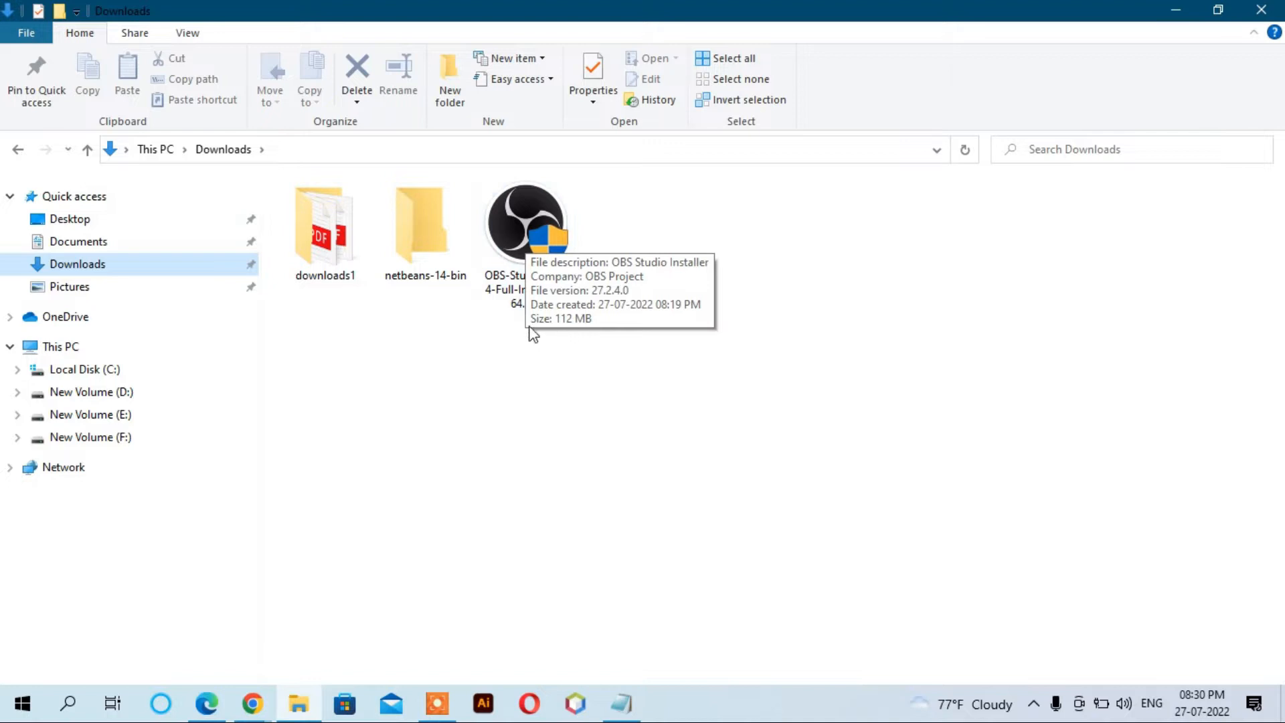
# Run the downloaded OBS Studio 27.2.4 installer, install to C:\Program Files\obs-studio, and finish setup with launching the program enabled
pyautogui.click(482, 328)
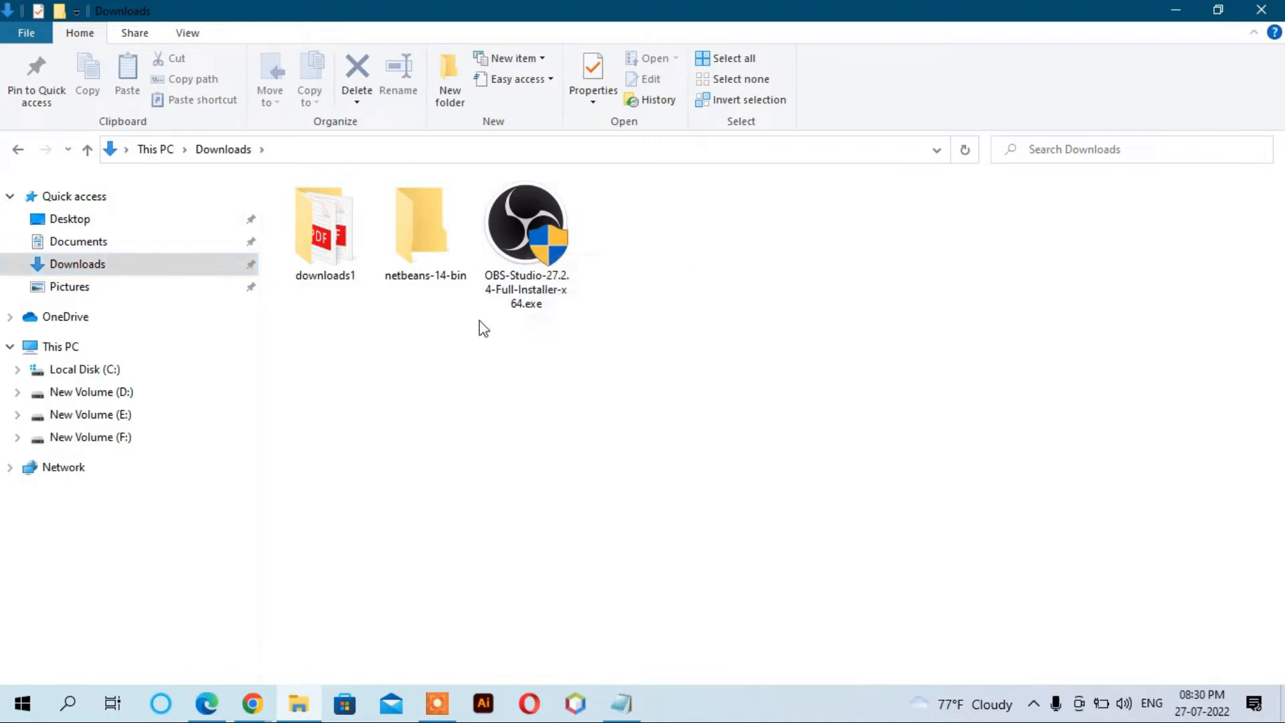
pyautogui.doubleClick(532, 229)
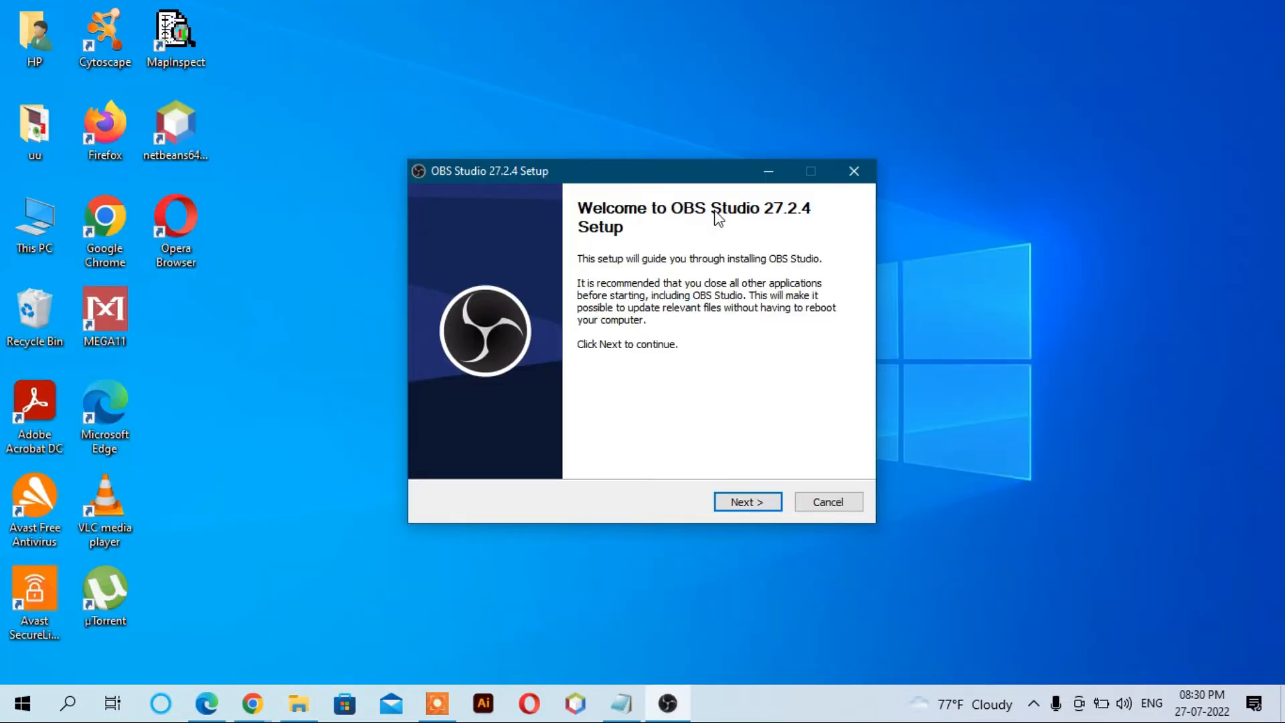
pyautogui.click(748, 502)
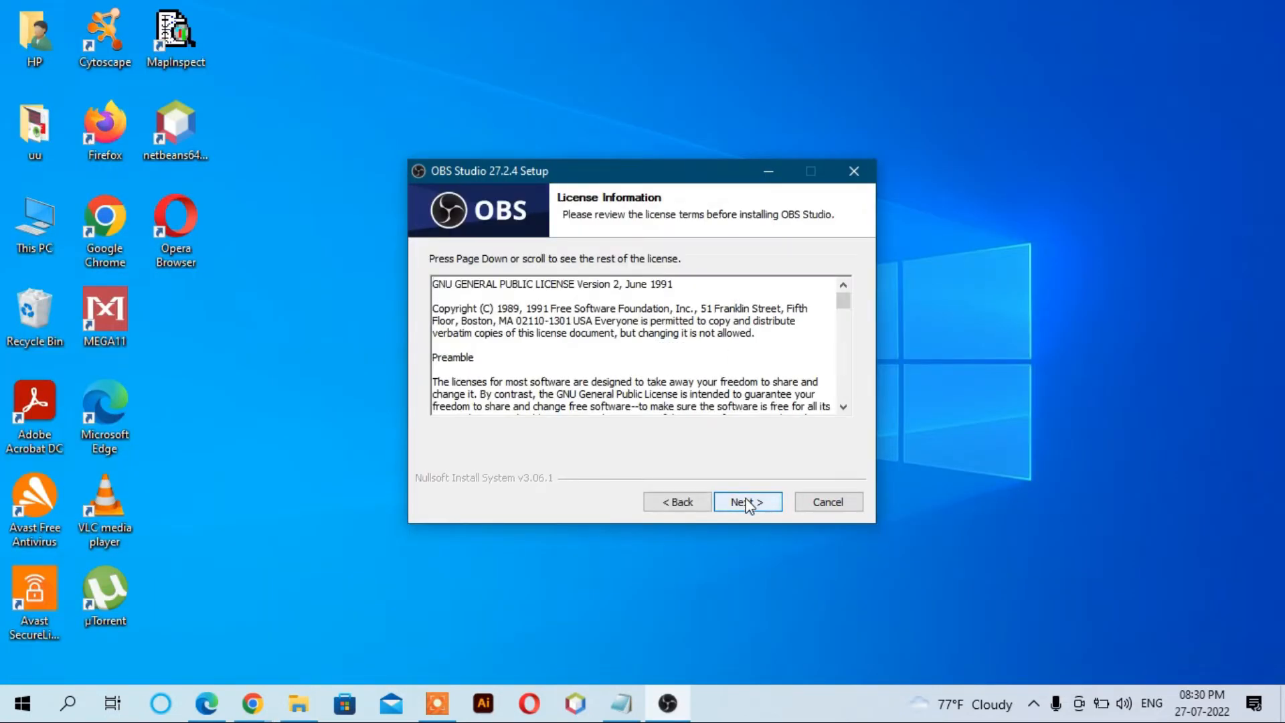
pyautogui.click(748, 503)
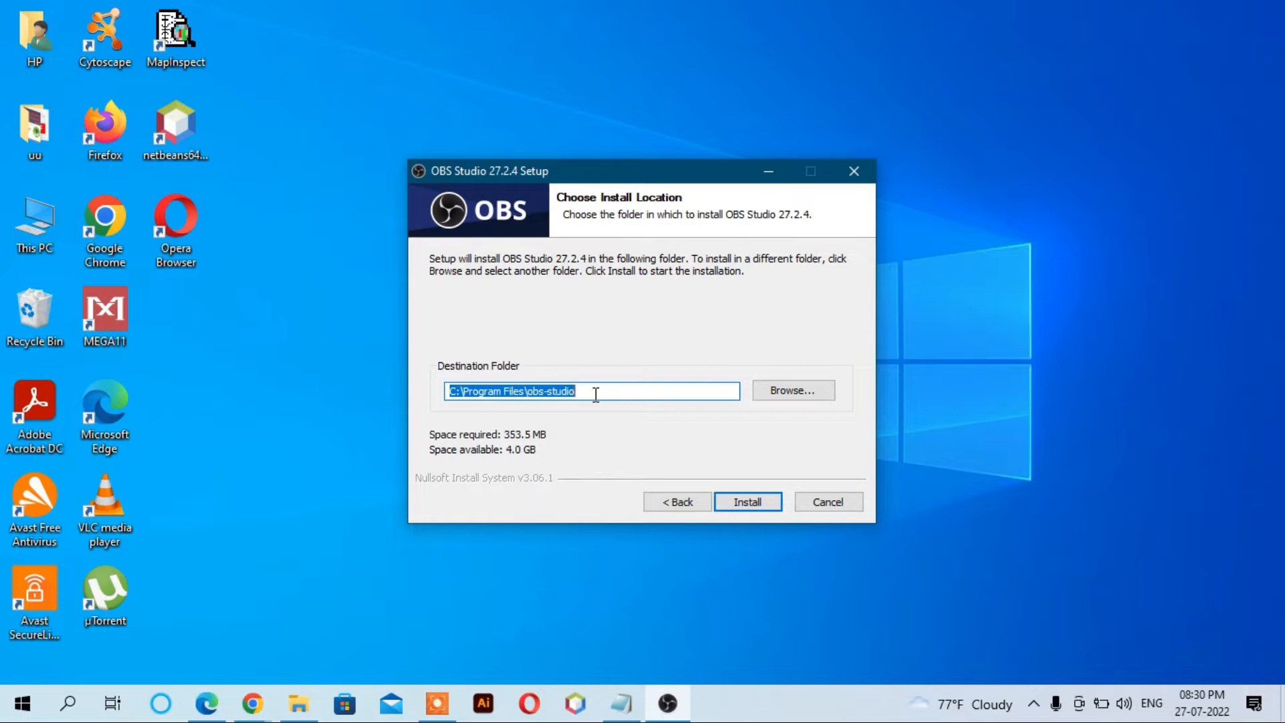
pyautogui.click(755, 503)
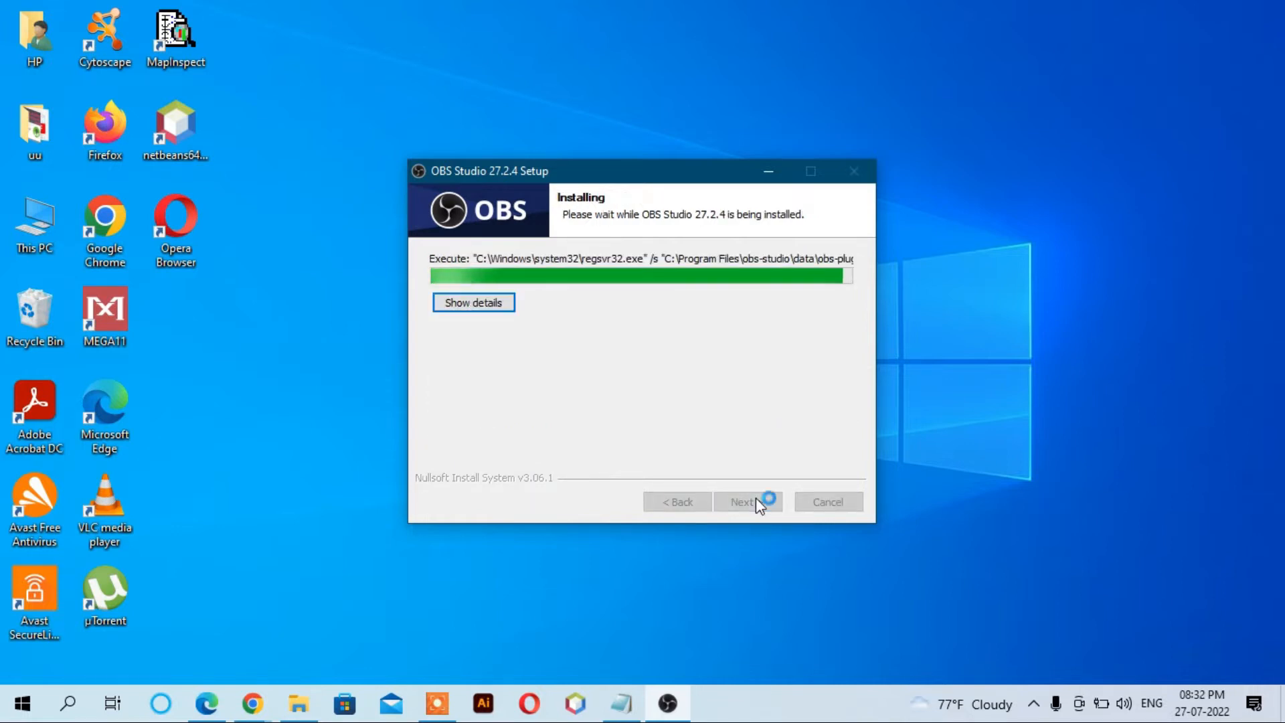
pyautogui.click(757, 502)
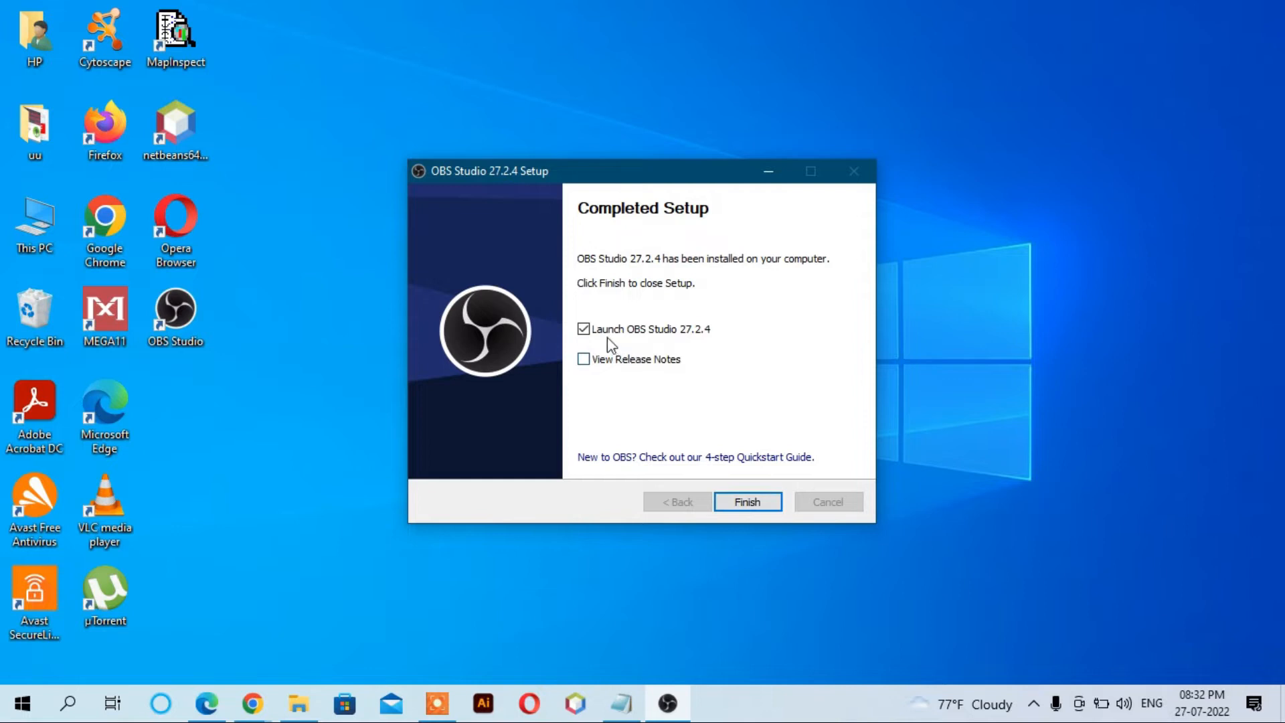
pyautogui.click(746, 501)
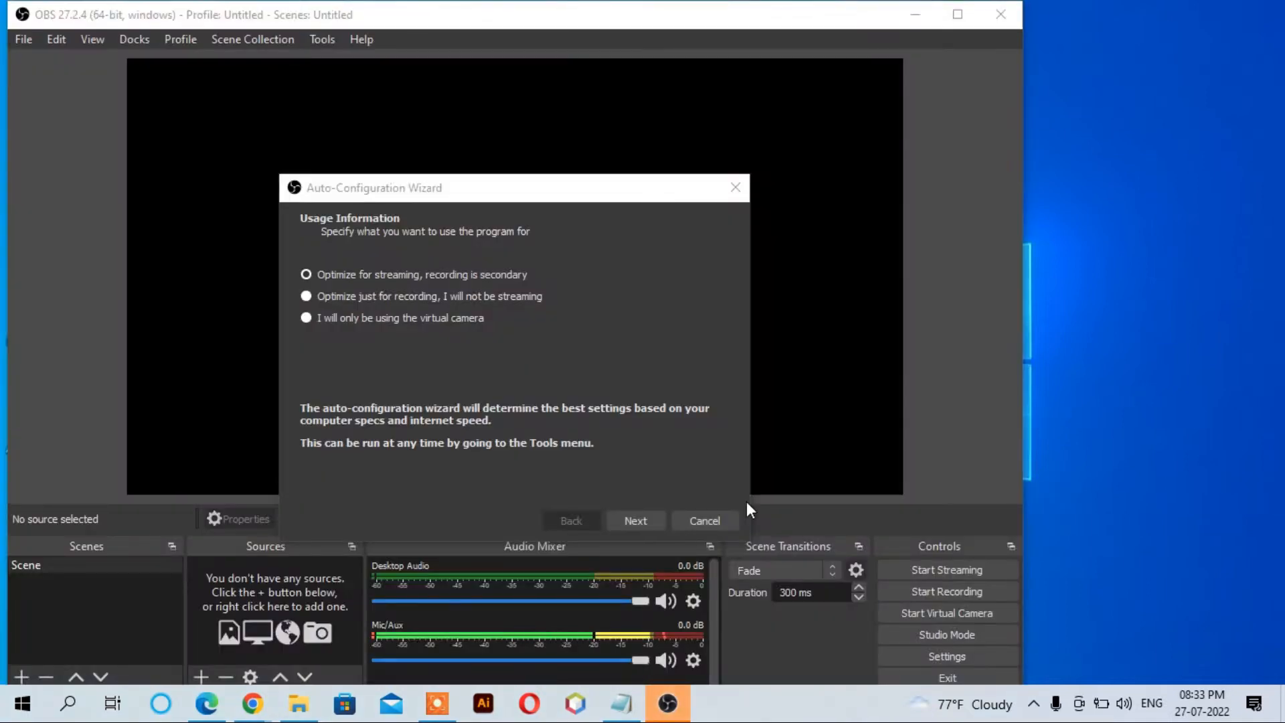
# Complete the auto-configuration optimized just for recording, keeping the current 1366x768 canvas resolution, and apply the suggested settings
pyautogui.click(307, 296)
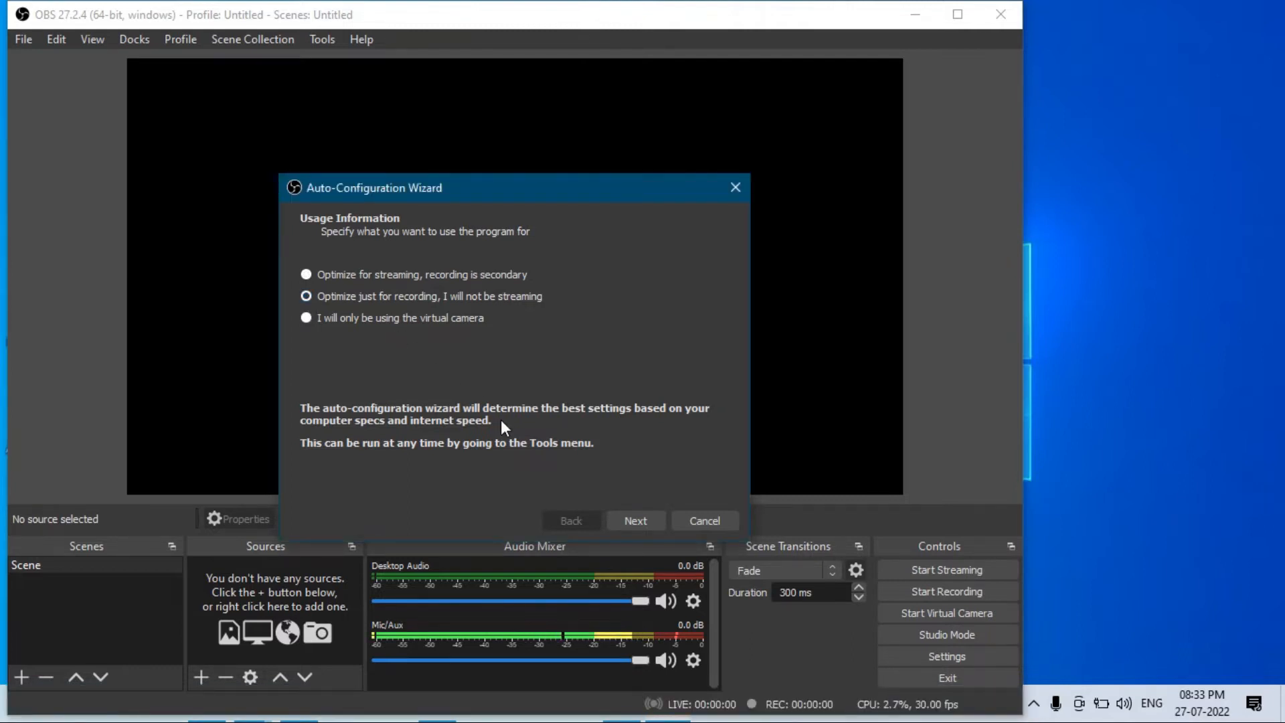
pyautogui.click(647, 521)
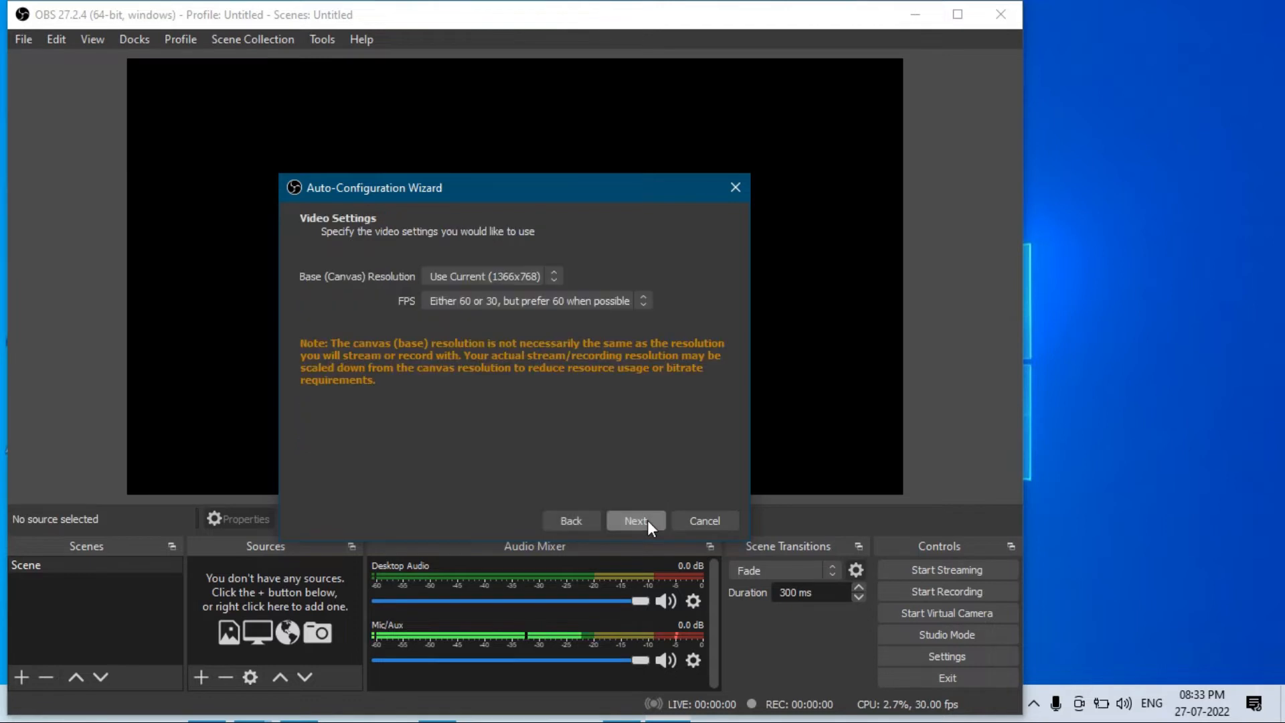
pyautogui.click(523, 278)
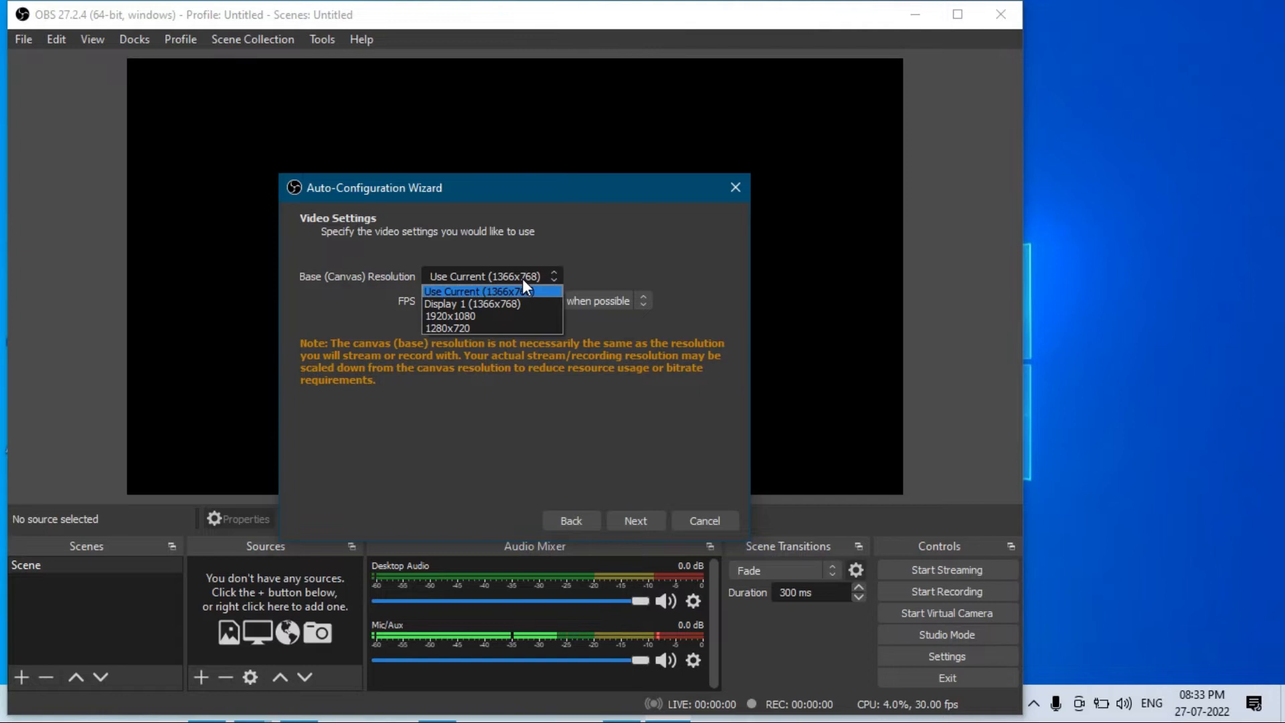
pyautogui.click(523, 281)
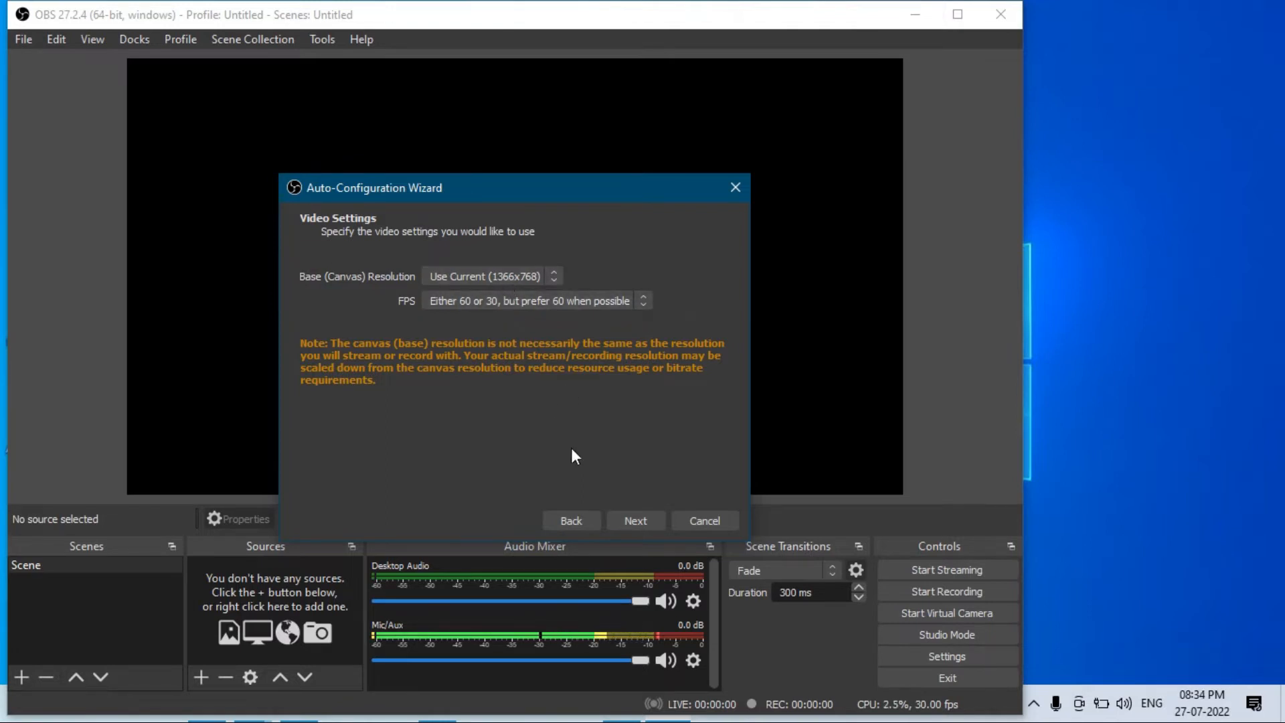
pyautogui.click(649, 520)
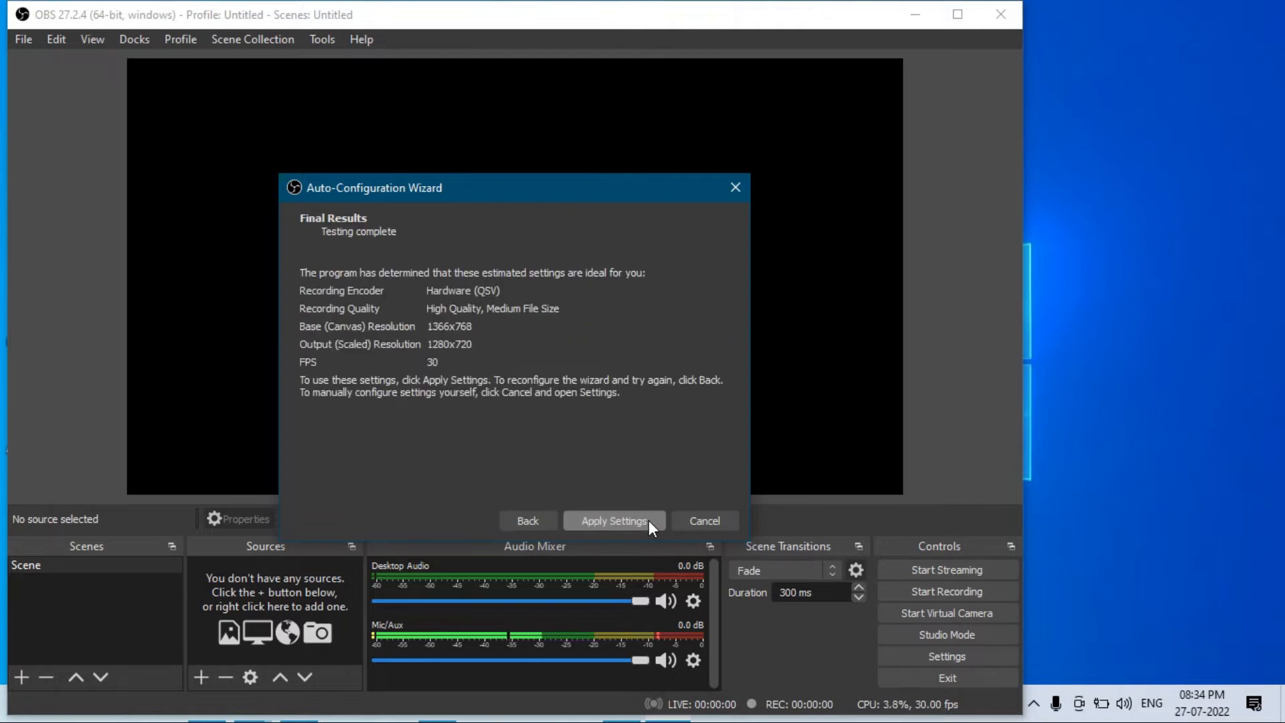
pyautogui.click(607, 520)
# Maximize the OBS window and add a new Display Capture source named Screenrecording to the scene
pyautogui.press('super+Up')
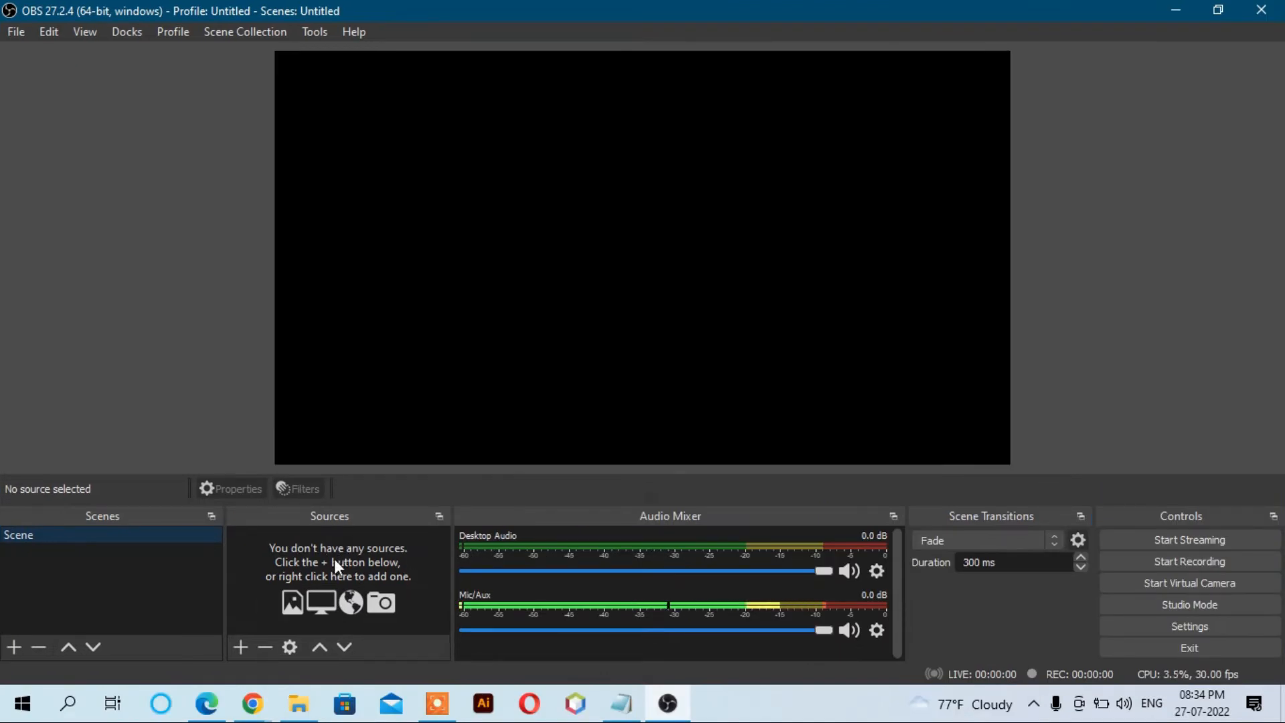
pyautogui.rightClick(379, 549)
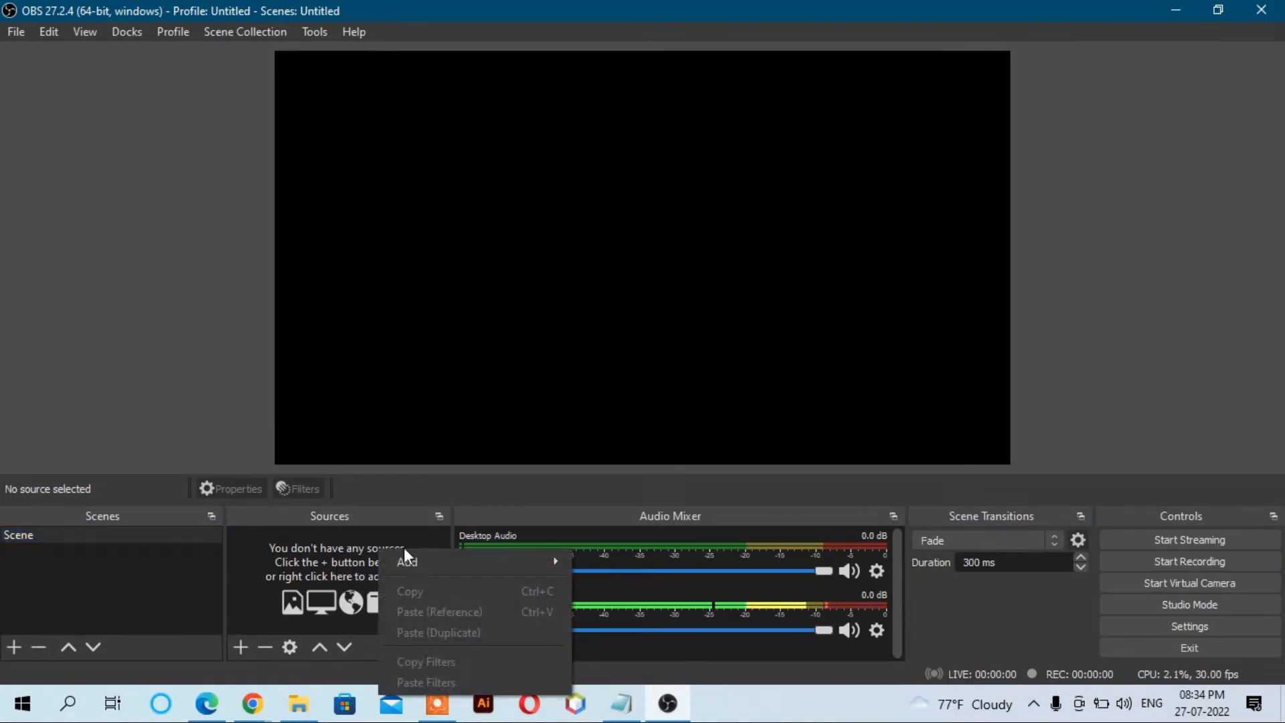
pyautogui.moveTo(437, 559)
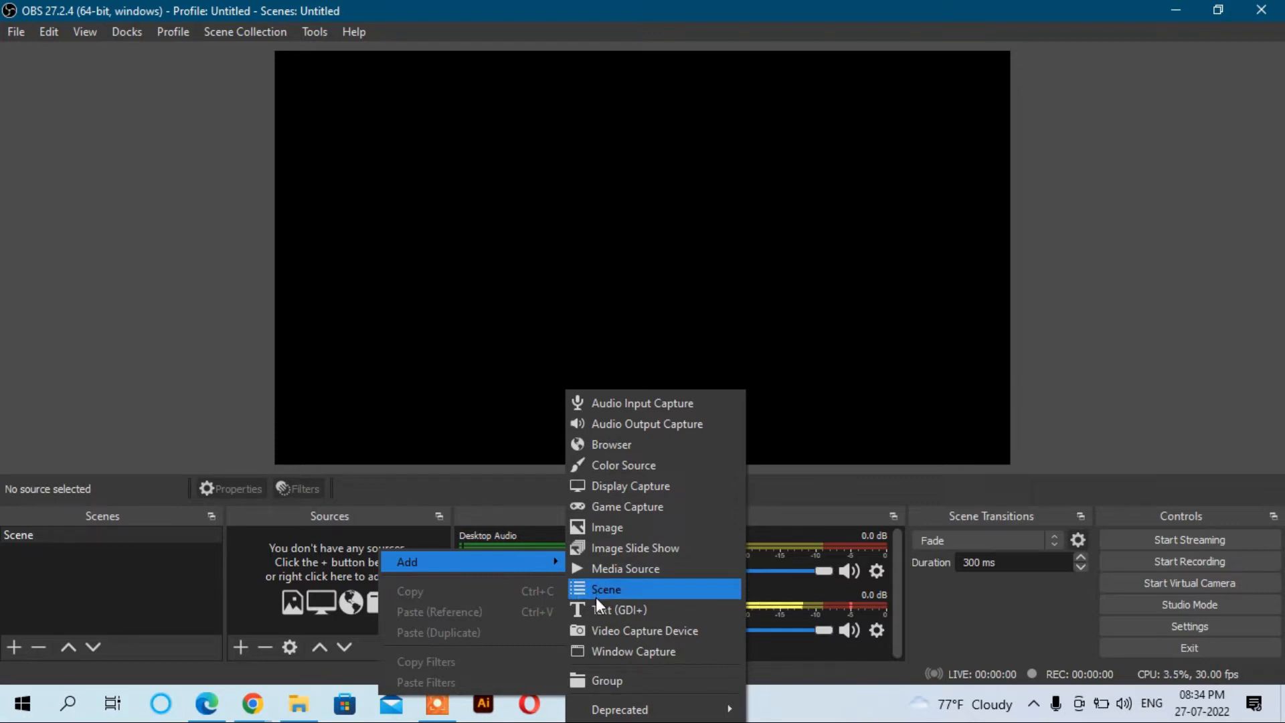
pyautogui.click(614, 483)
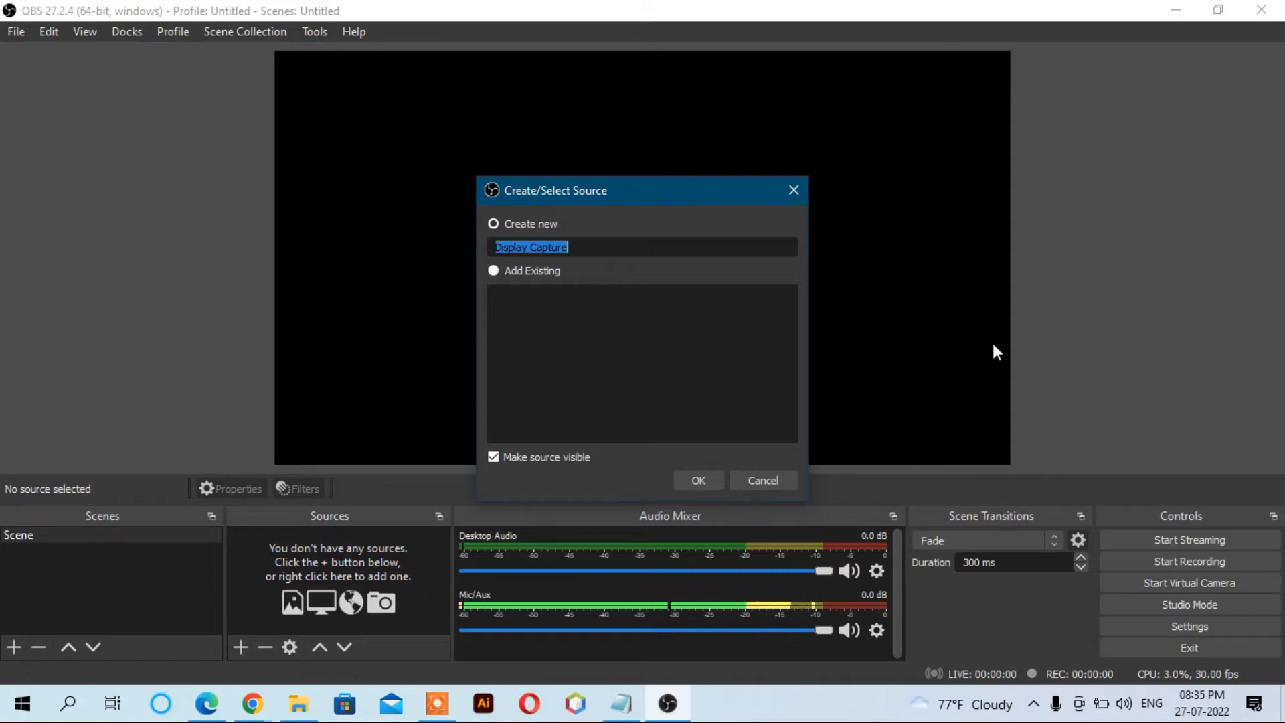
pyautogui.tripleClick(585, 248)
pyautogui.write('S')
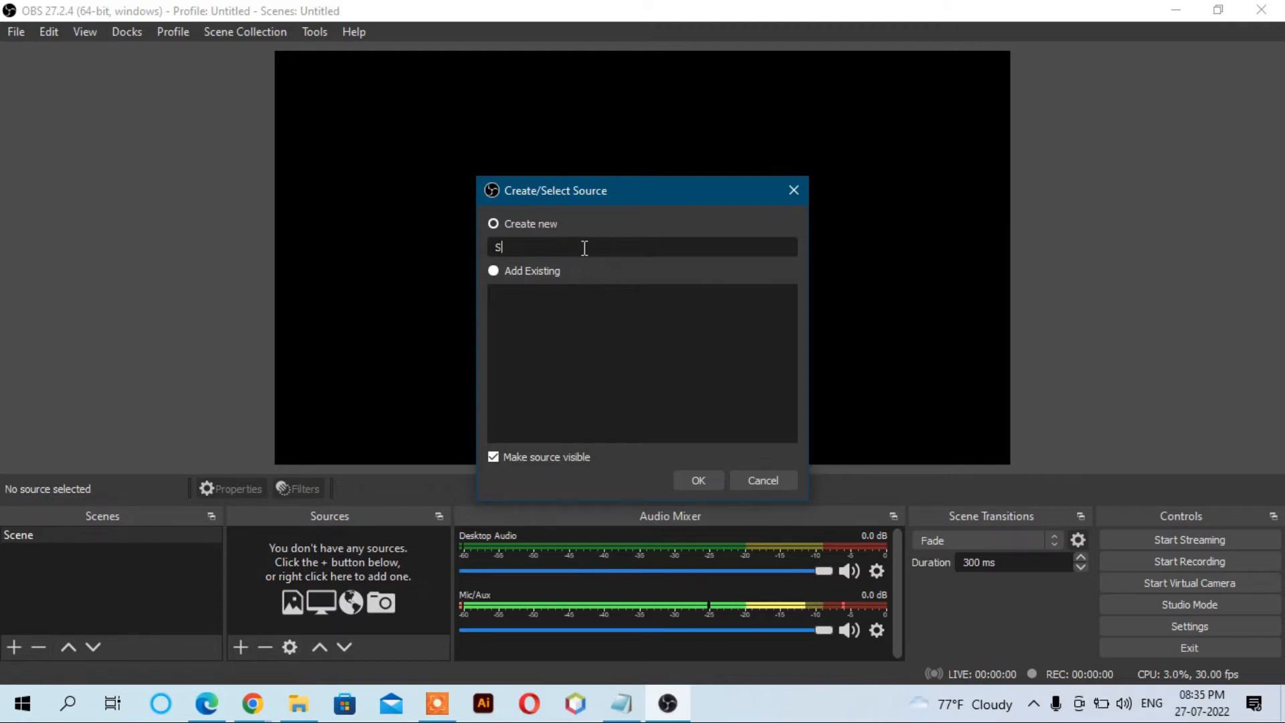
pyautogui.write('creenrecording')
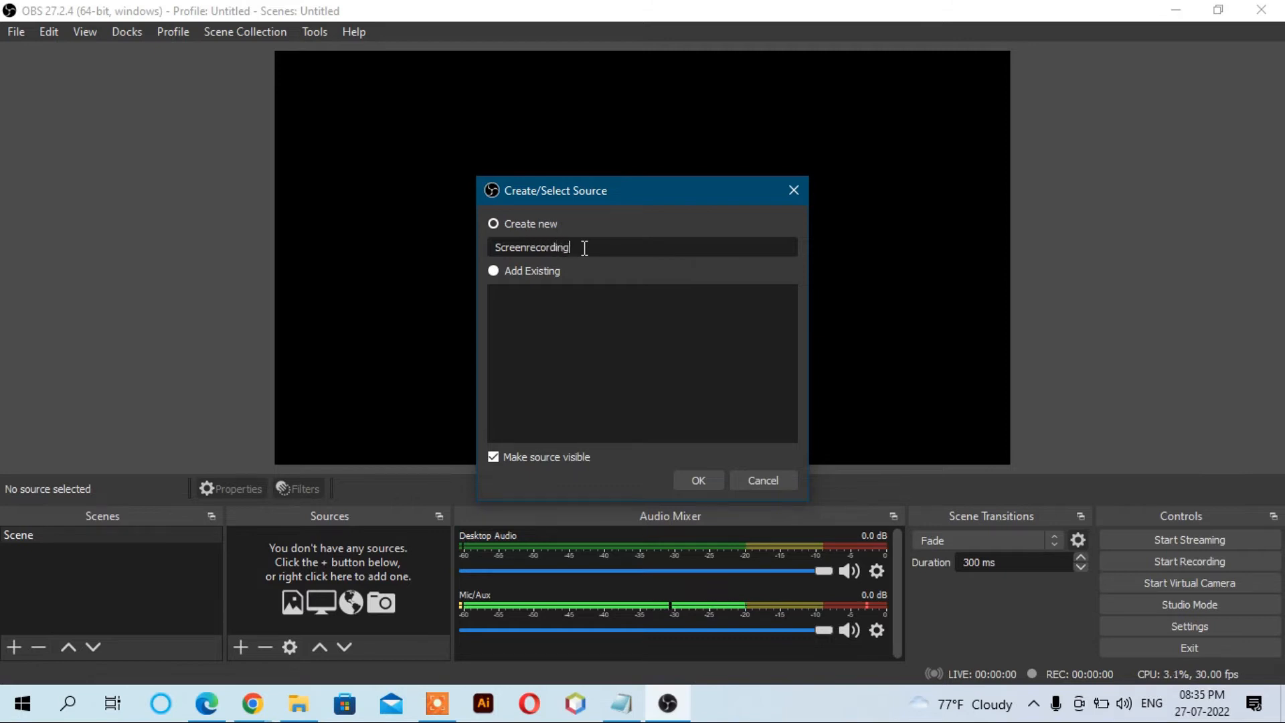
pyautogui.click(699, 479)
pyautogui.press('Return')
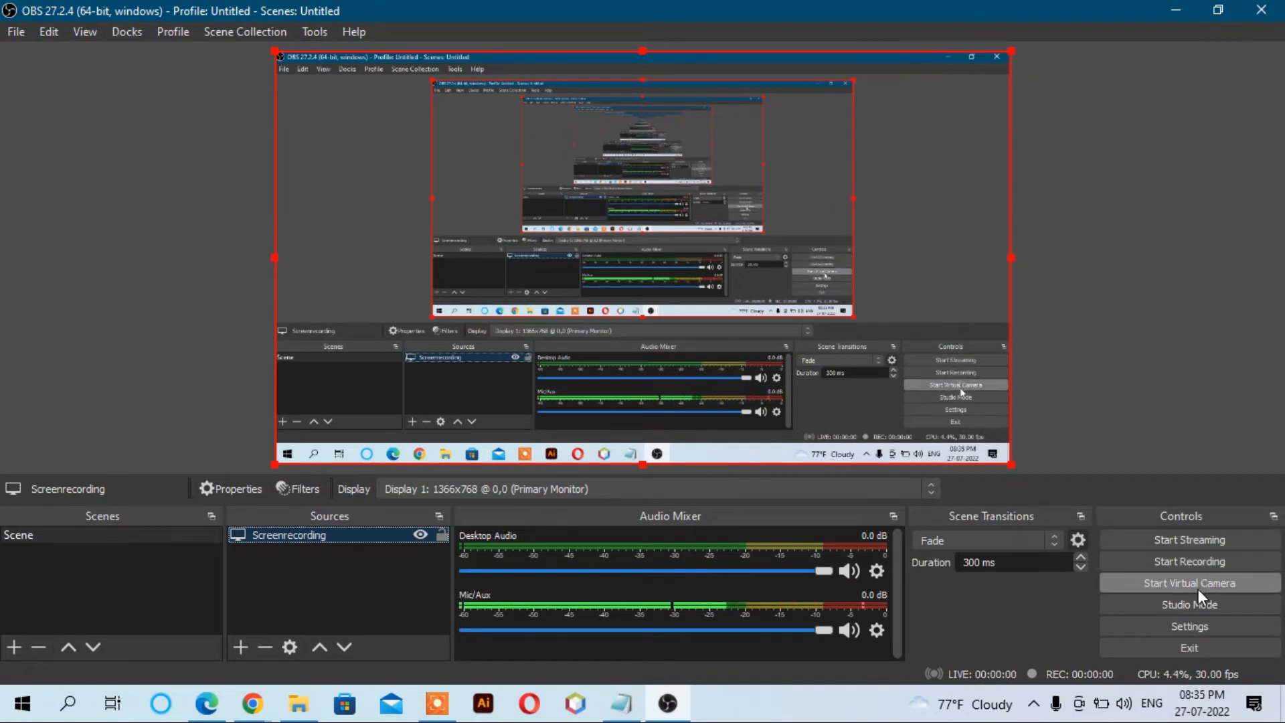
# Set the recording format to mp4 in the output settings, leaving the streaming encoder as Software (x264)
pyautogui.click(1197, 625)
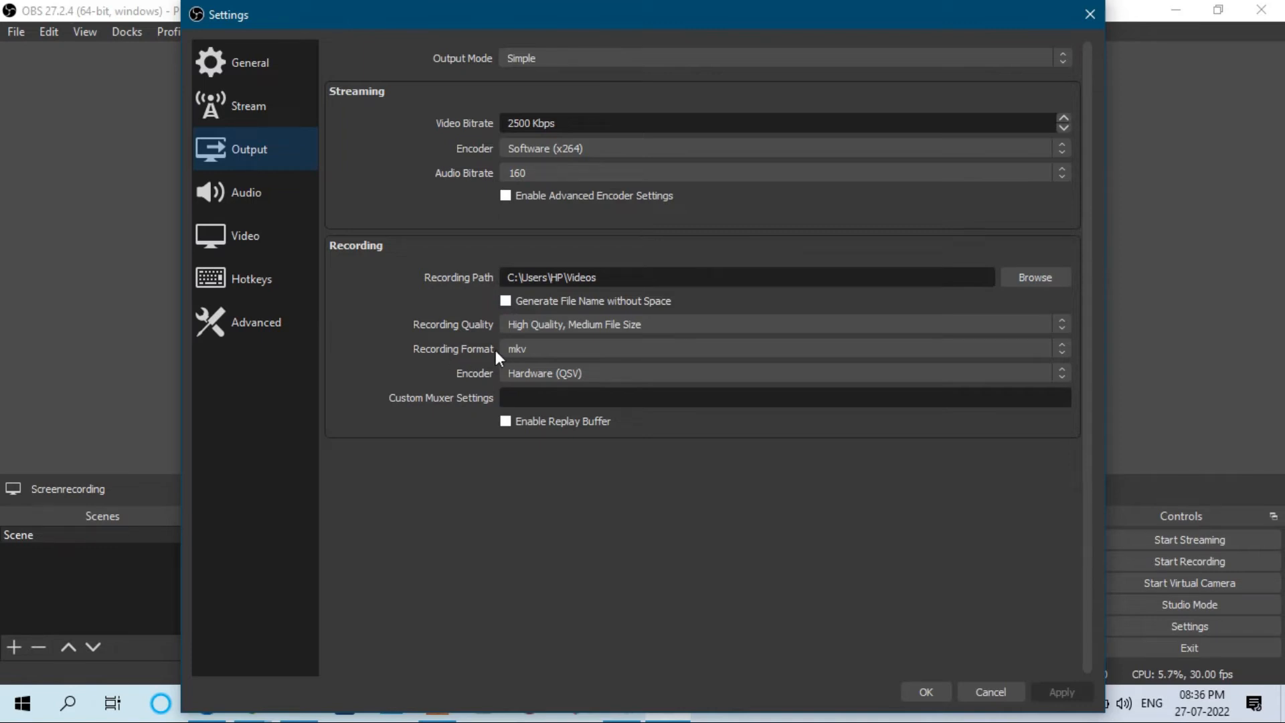
pyautogui.click(541, 350)
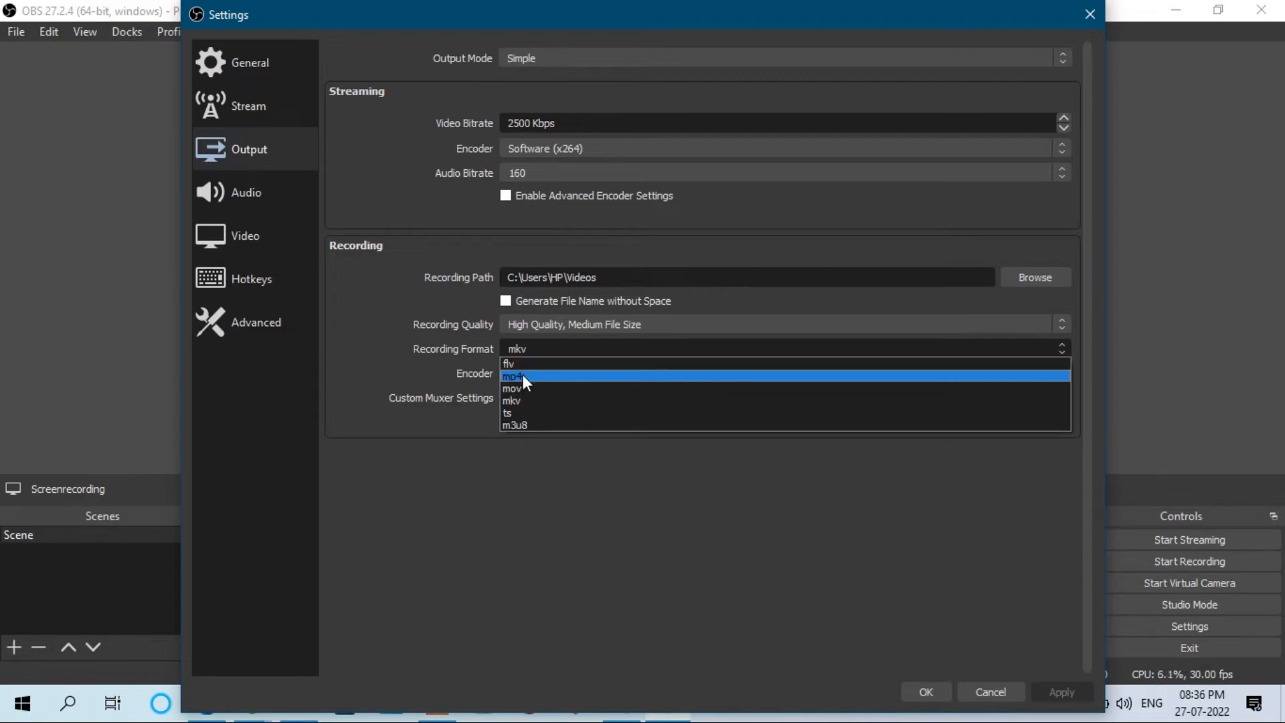
pyautogui.click(522, 376)
pyautogui.click(522, 148)
pyautogui.click(425, 152)
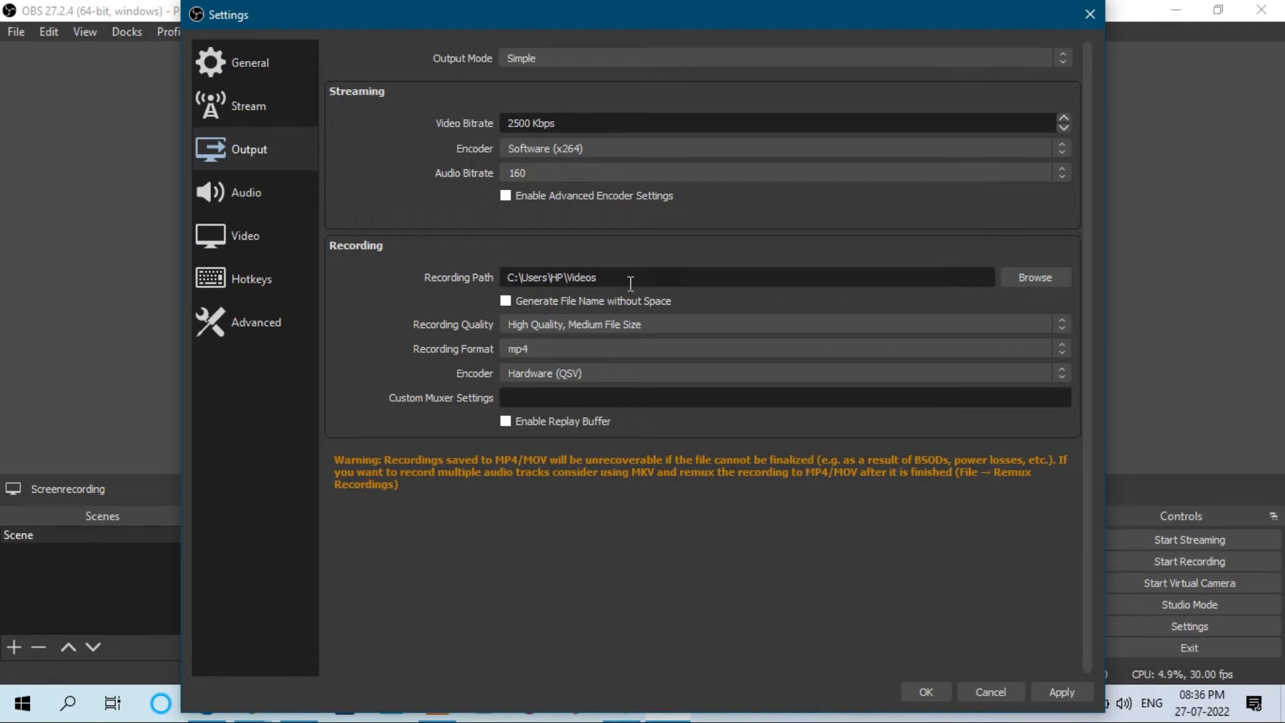
# Change the recording path to the Desktop folder
pyautogui.click(1039, 277)
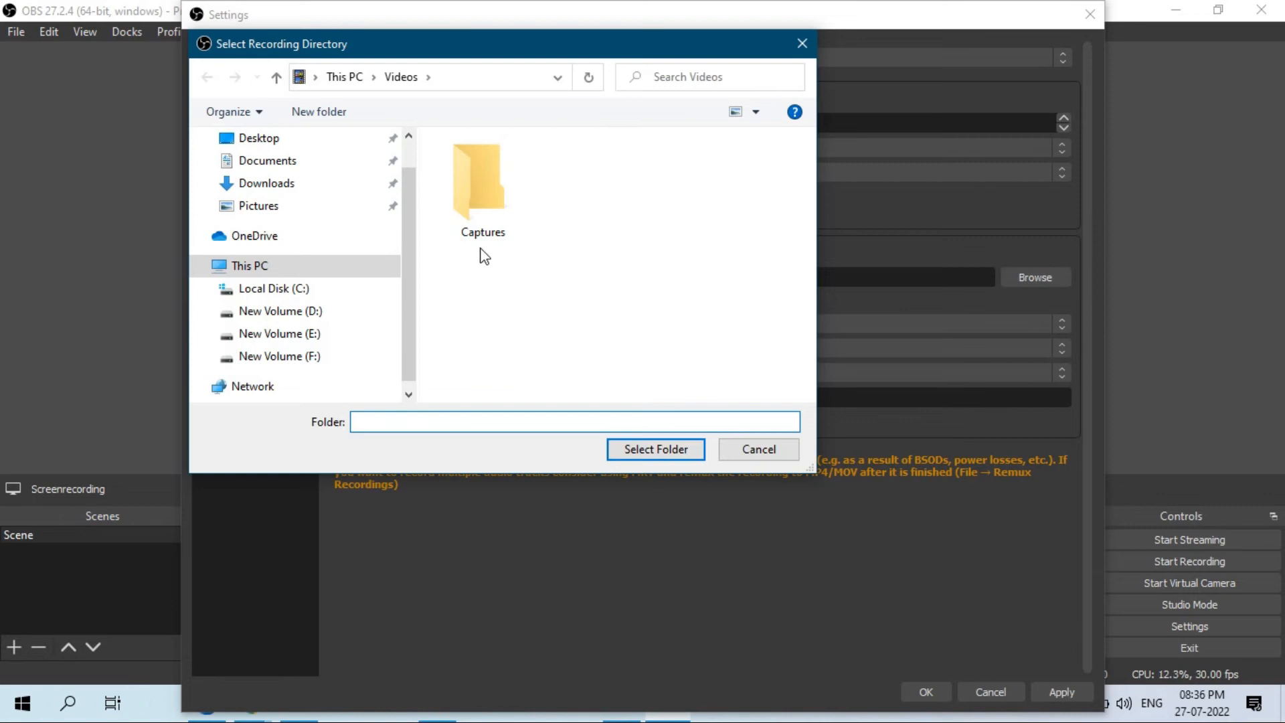
pyautogui.scroll(2, 416, 200)
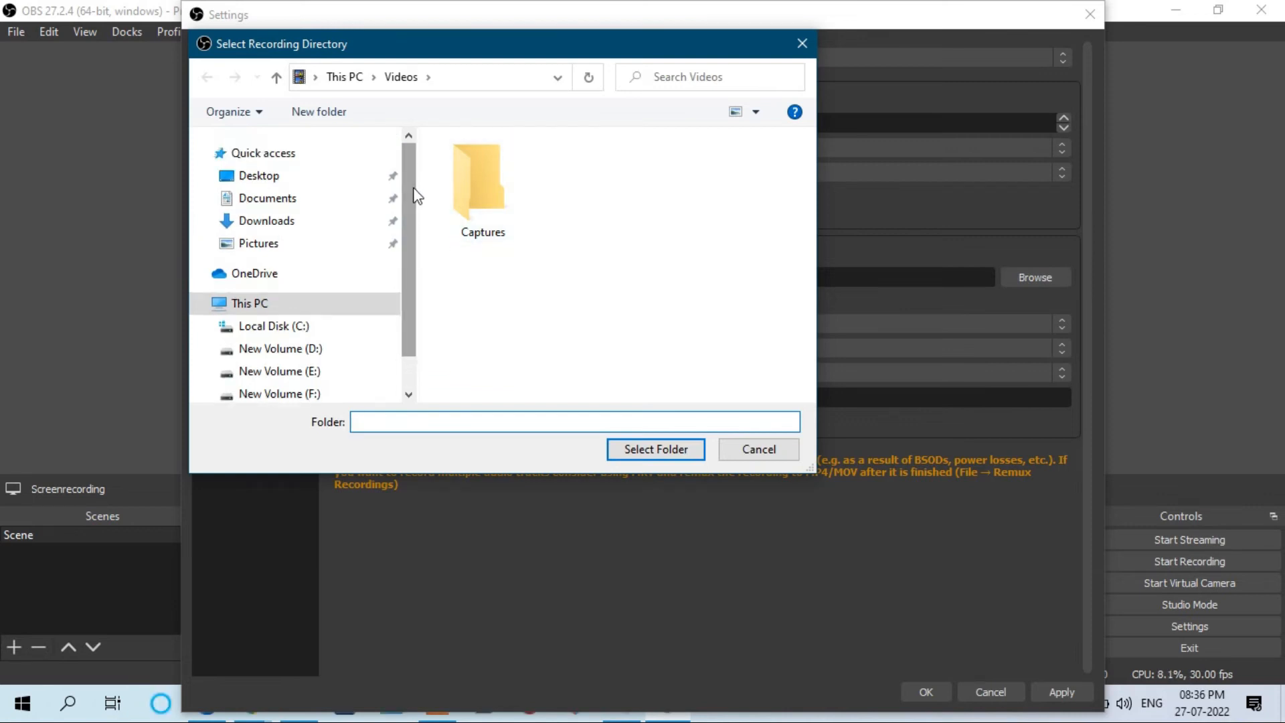
pyautogui.click(236, 183)
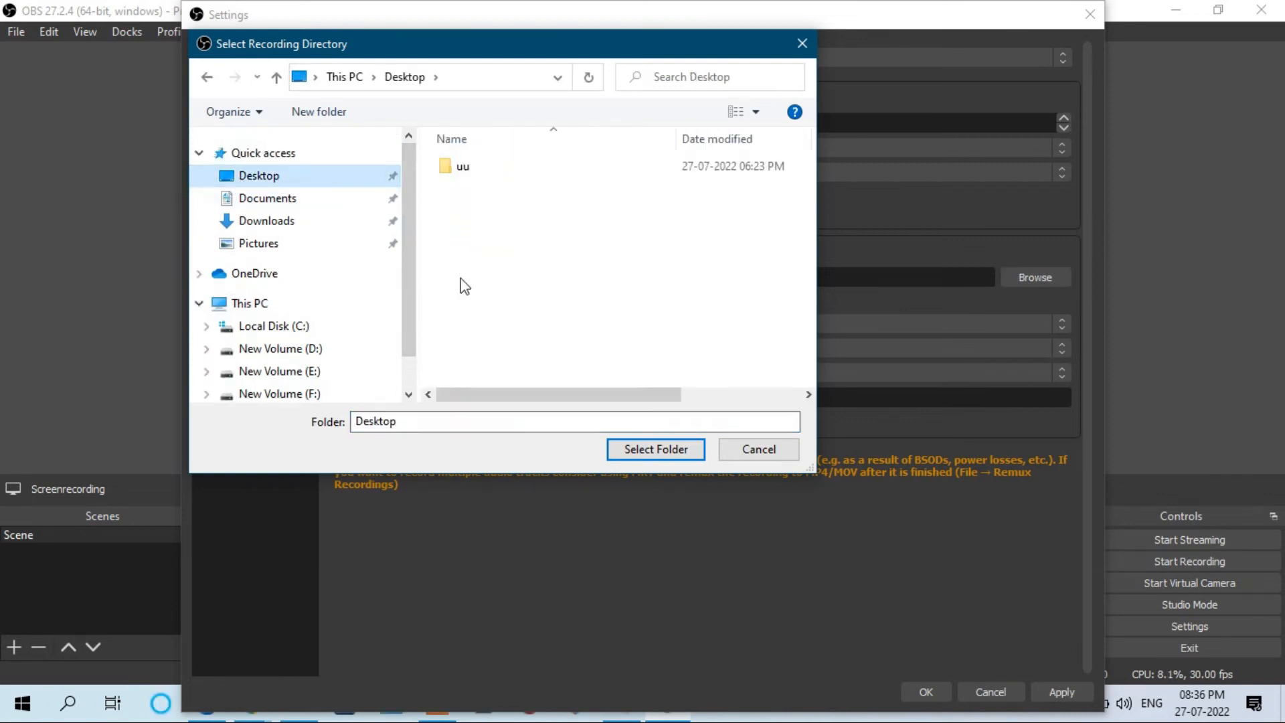
pyautogui.click(639, 451)
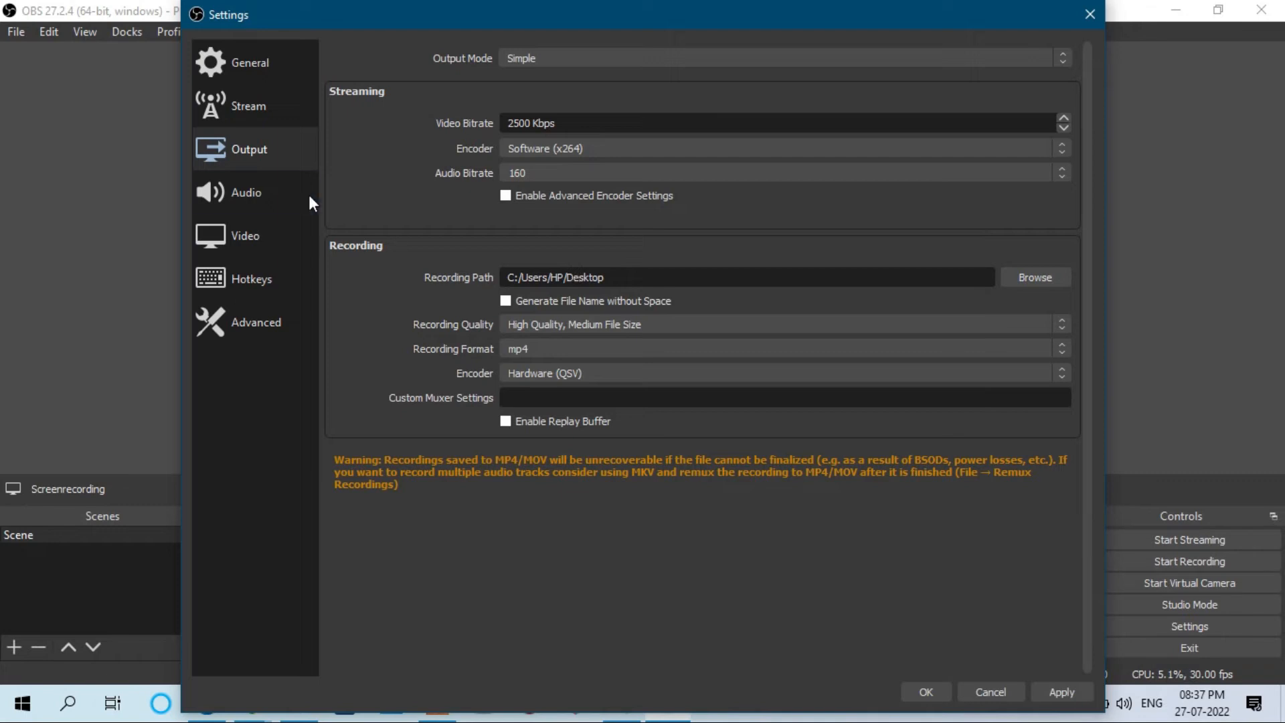
# Review the audio settings, including the sample rate options and global audio devices, and open the video settings
pyautogui.click(240, 208)
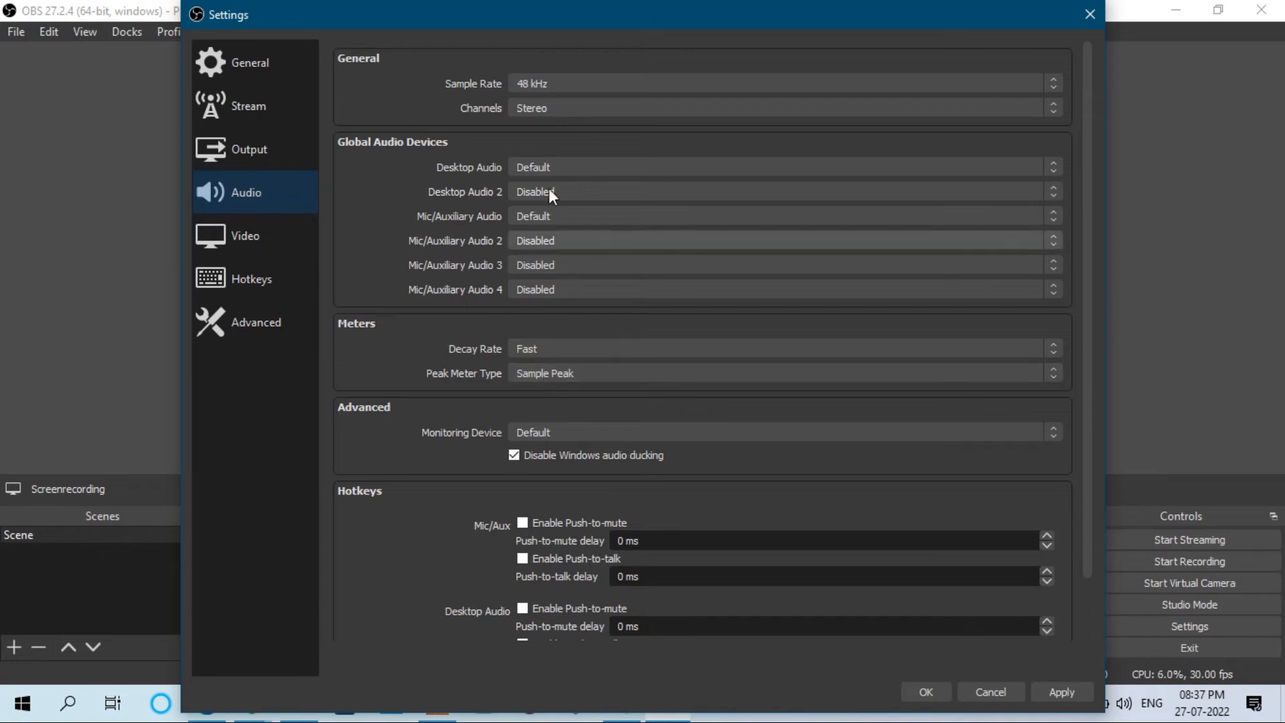
pyautogui.click(540, 86)
pyautogui.click(540, 85)
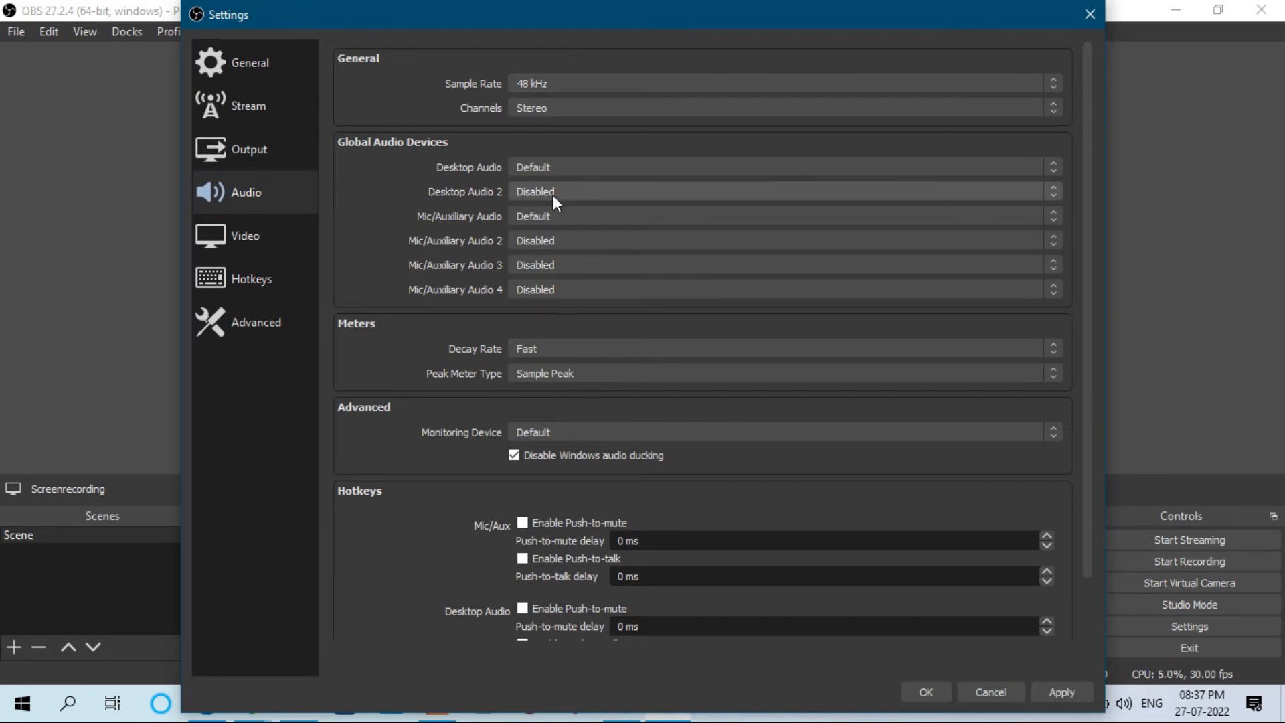
pyautogui.click(254, 241)
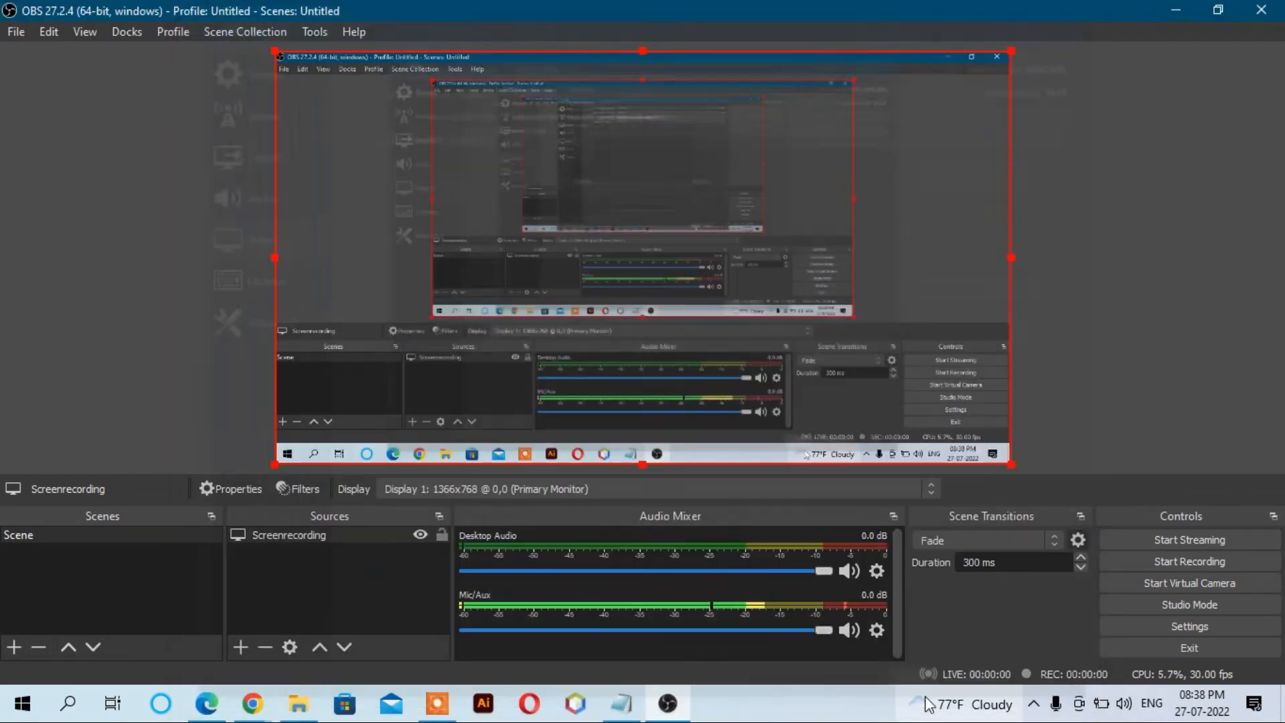
# Start recording the screen and minimize the OBS window to expose the desktop
pyautogui.click(924, 693)
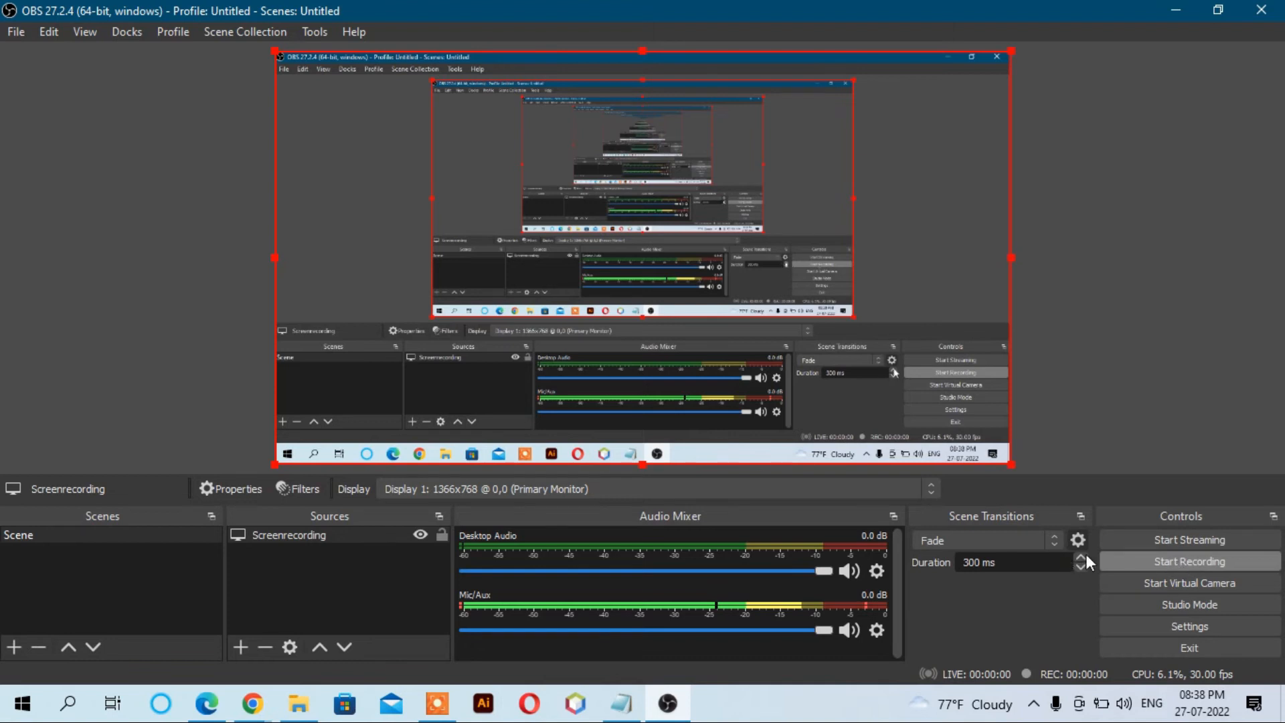
pyautogui.click(1115, 562)
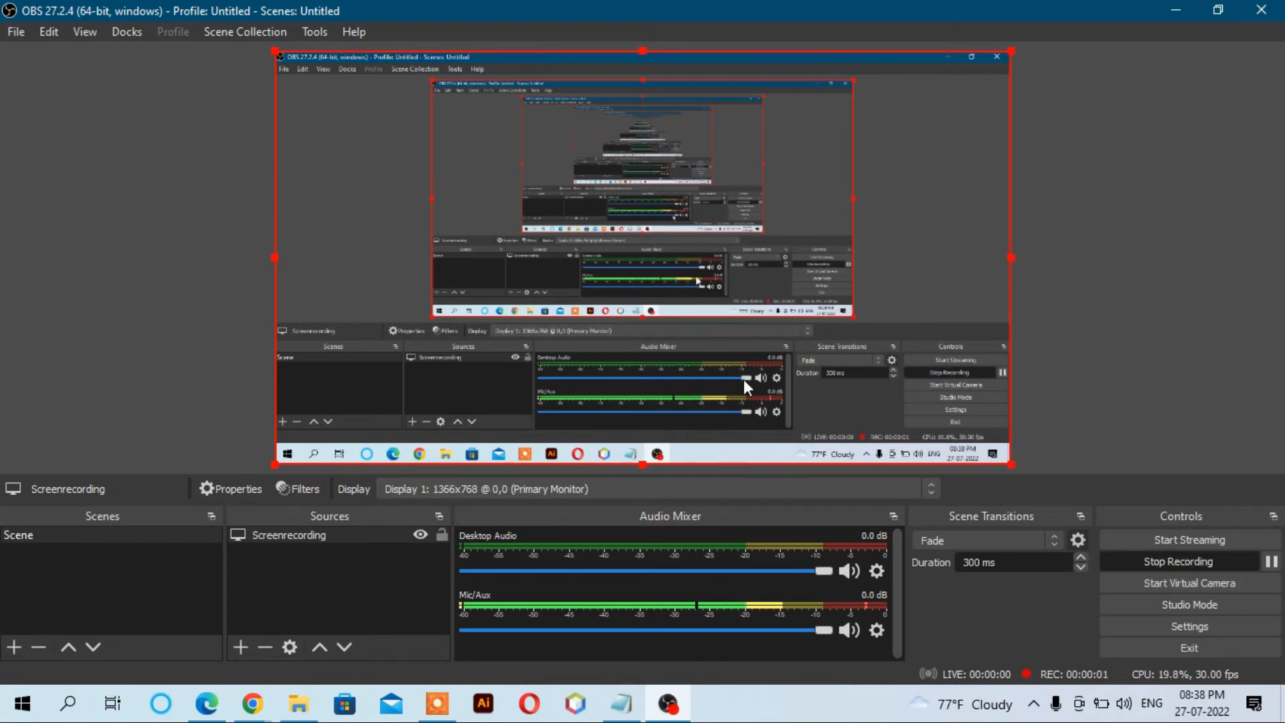
pyautogui.click(1177, 5)
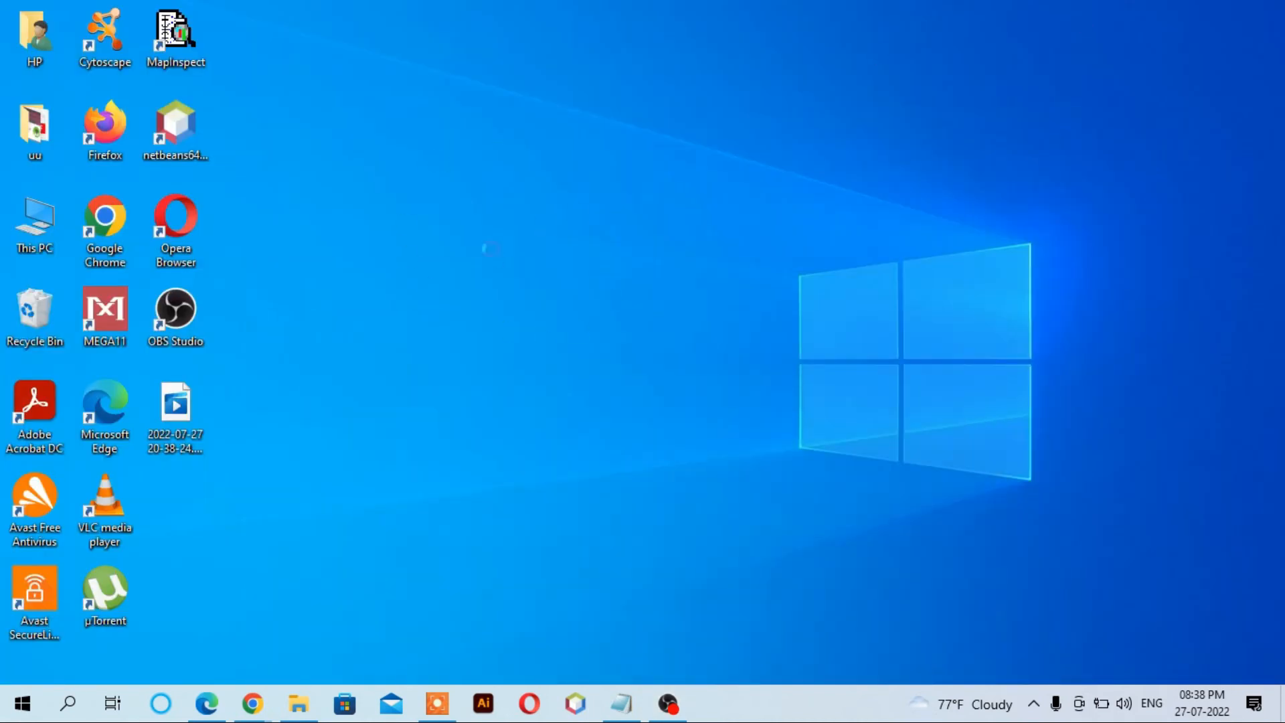
# Refresh the desktop, and open and close This PC as sample activity for the recording
pyautogui.rightClick(492, 249)
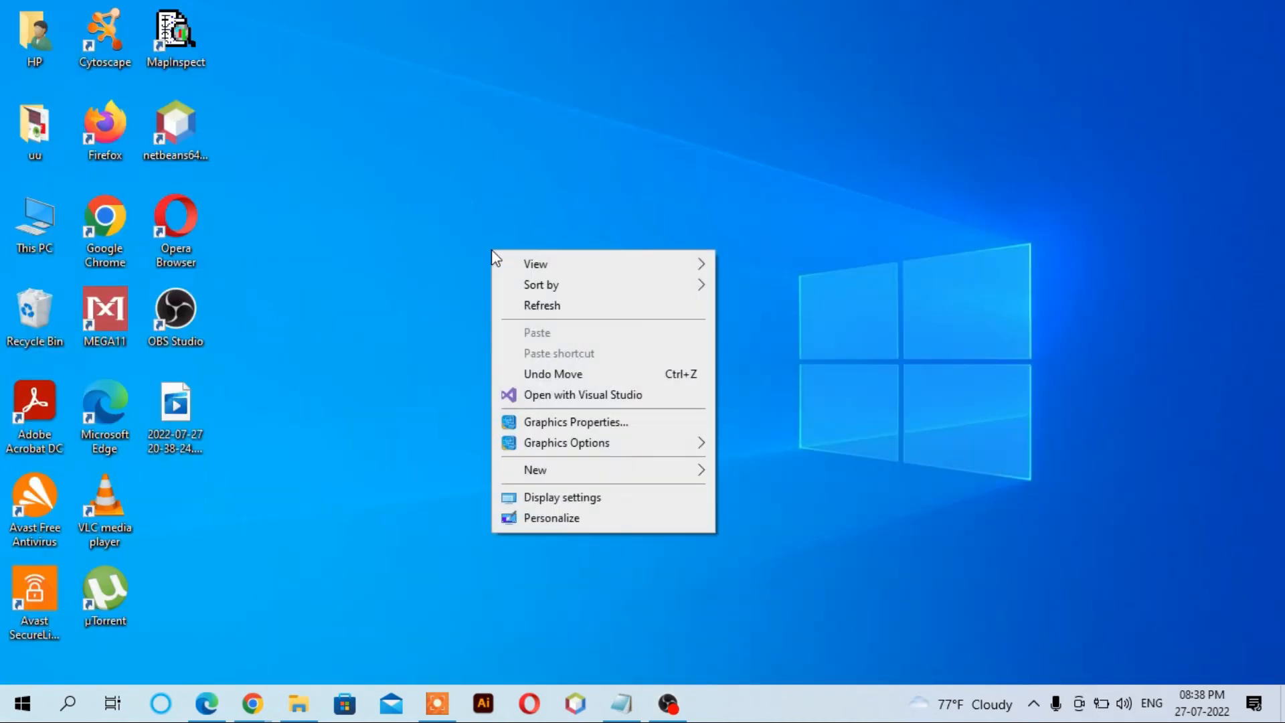
pyautogui.click(539, 304)
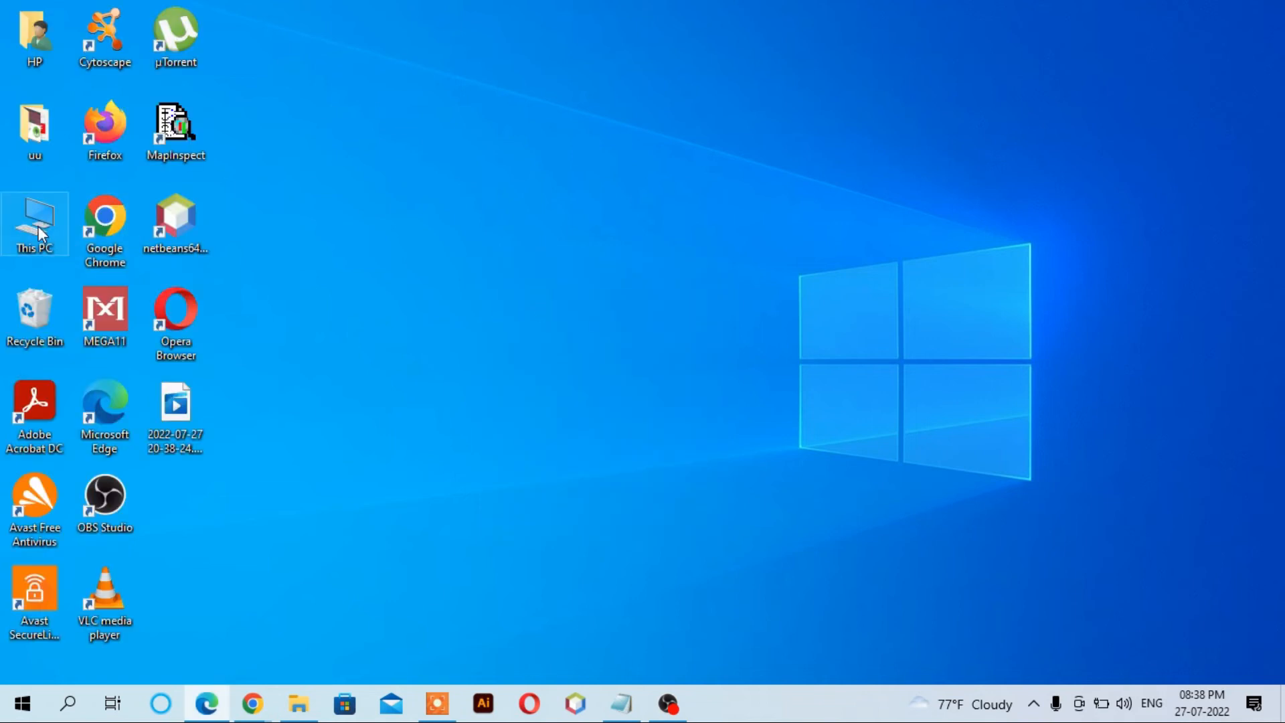
pyautogui.doubleClick(38, 226)
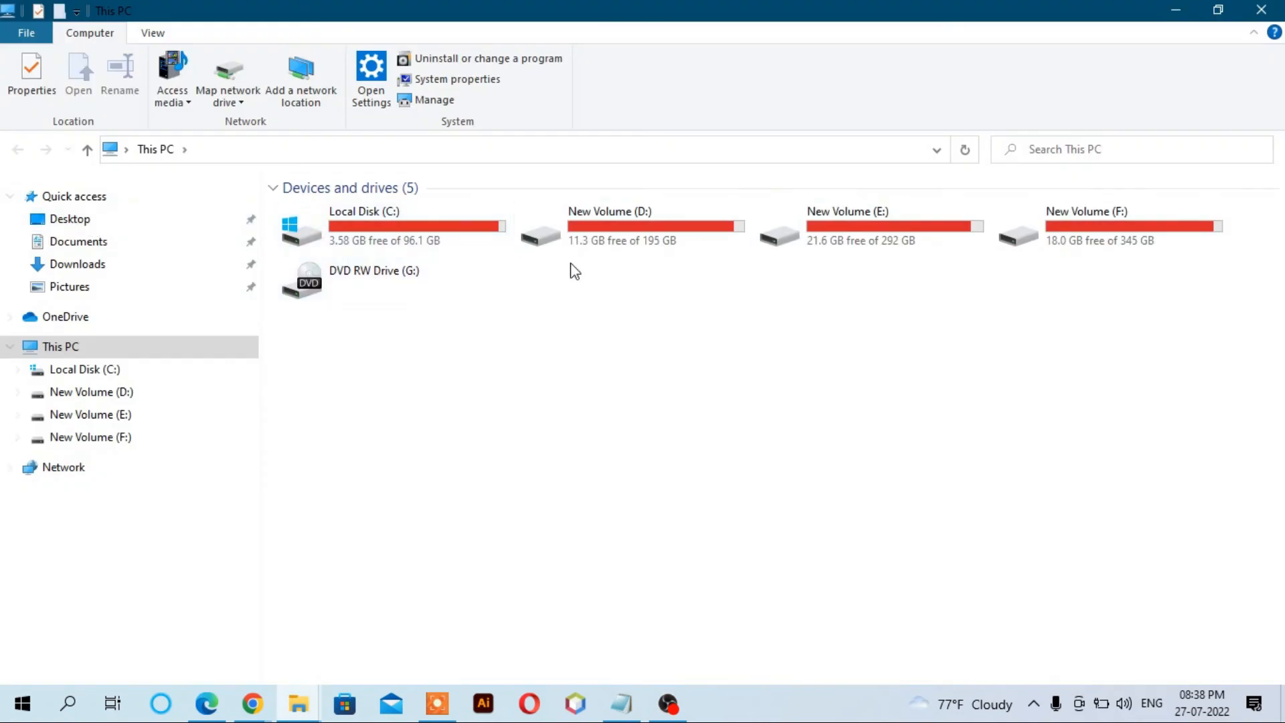
pyautogui.click(1260, 9)
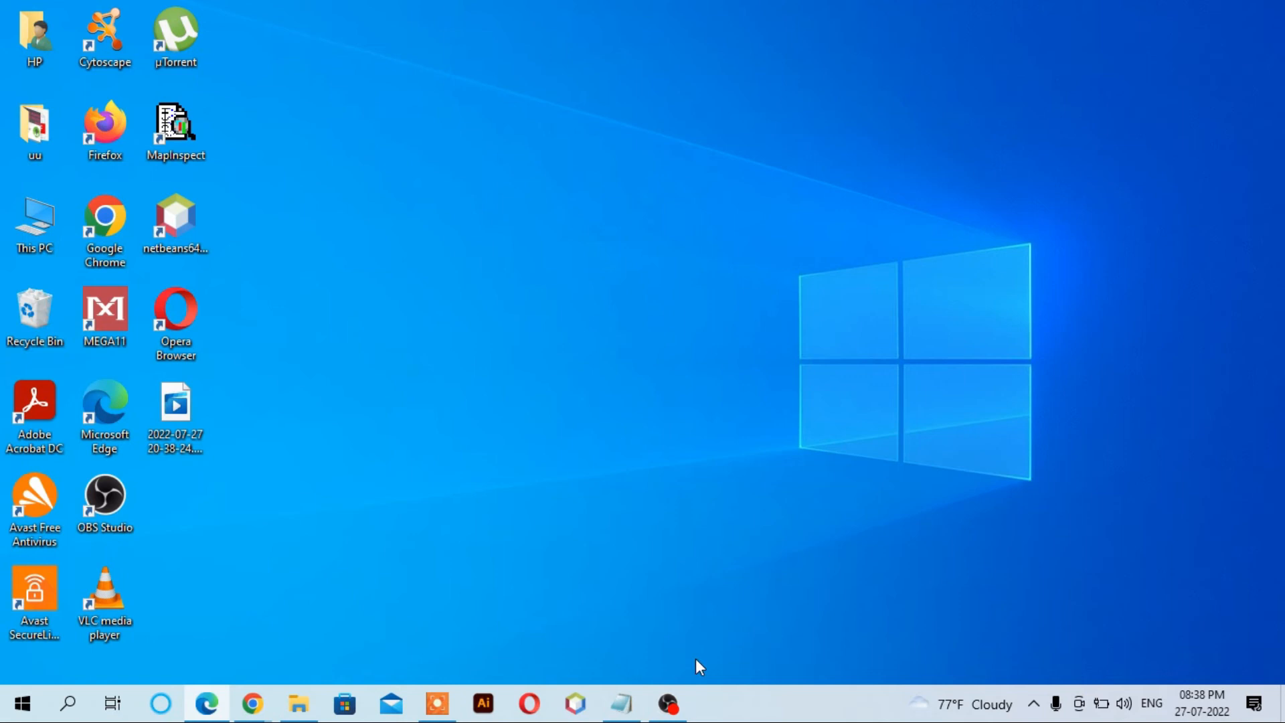
# Return to OBS Studio, stop the recording and minimize the window
pyautogui.click(668, 704)
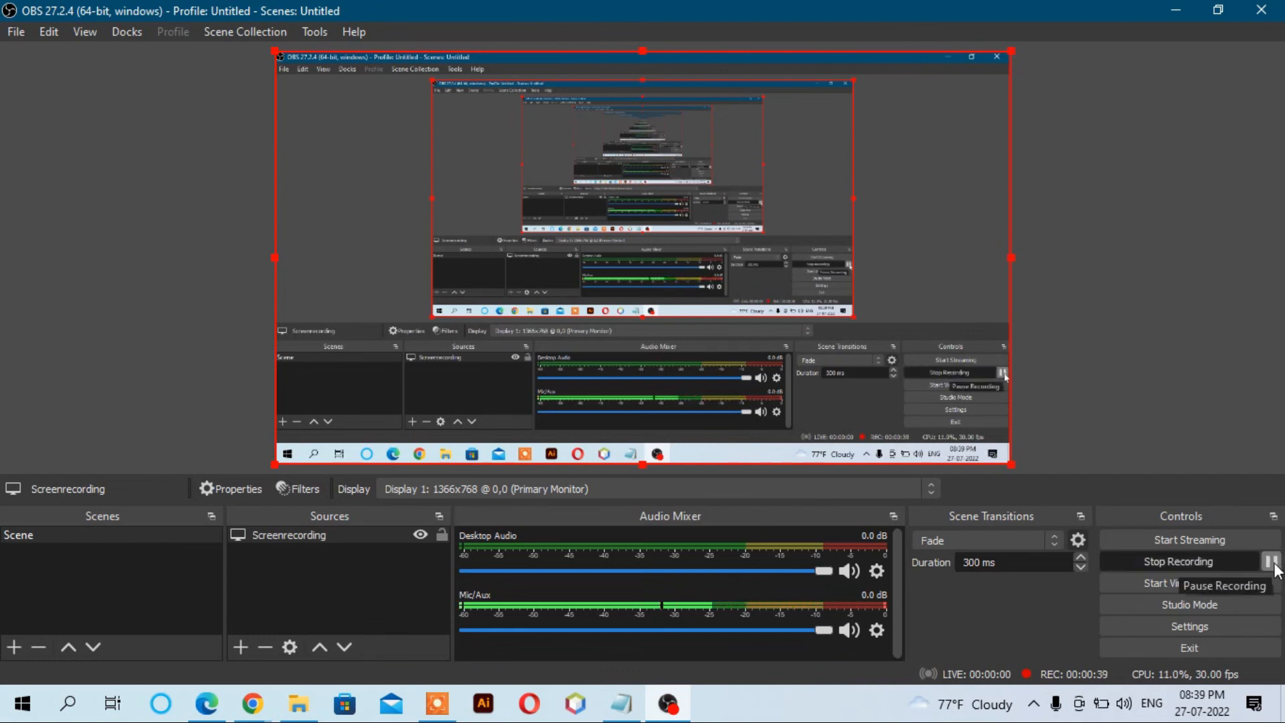
pyautogui.click(1207, 561)
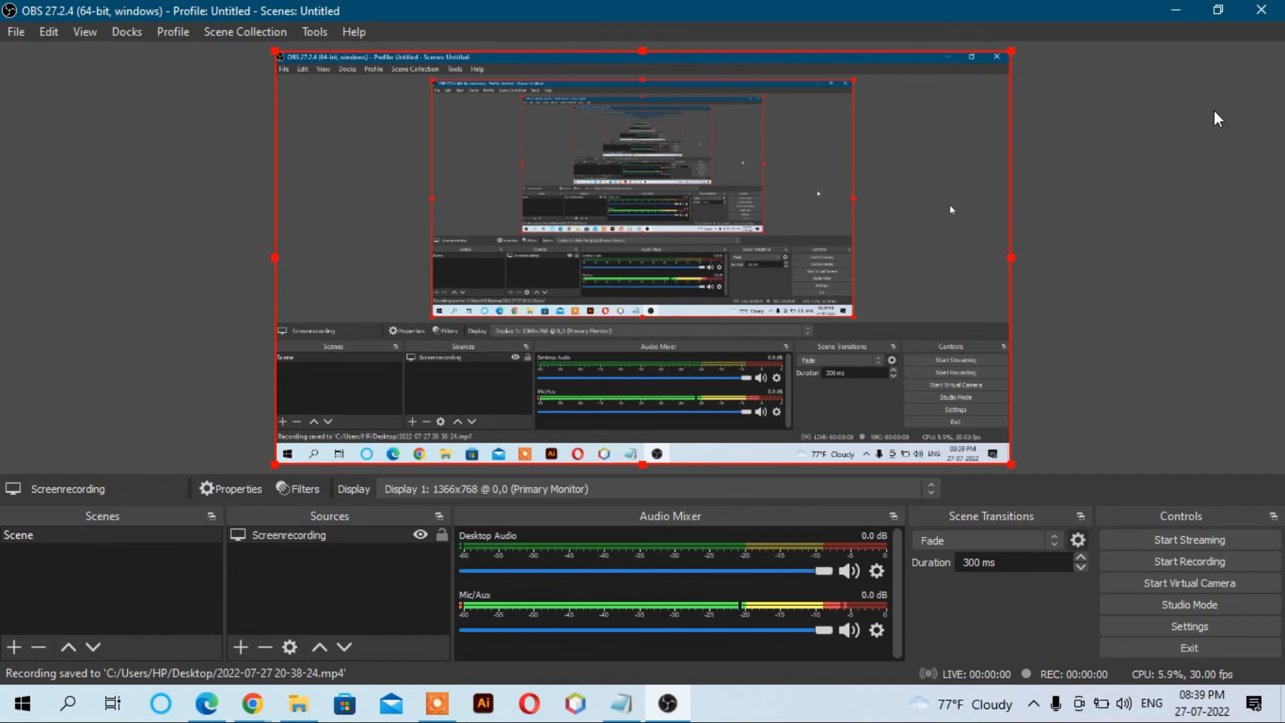
pyautogui.click(1175, 9)
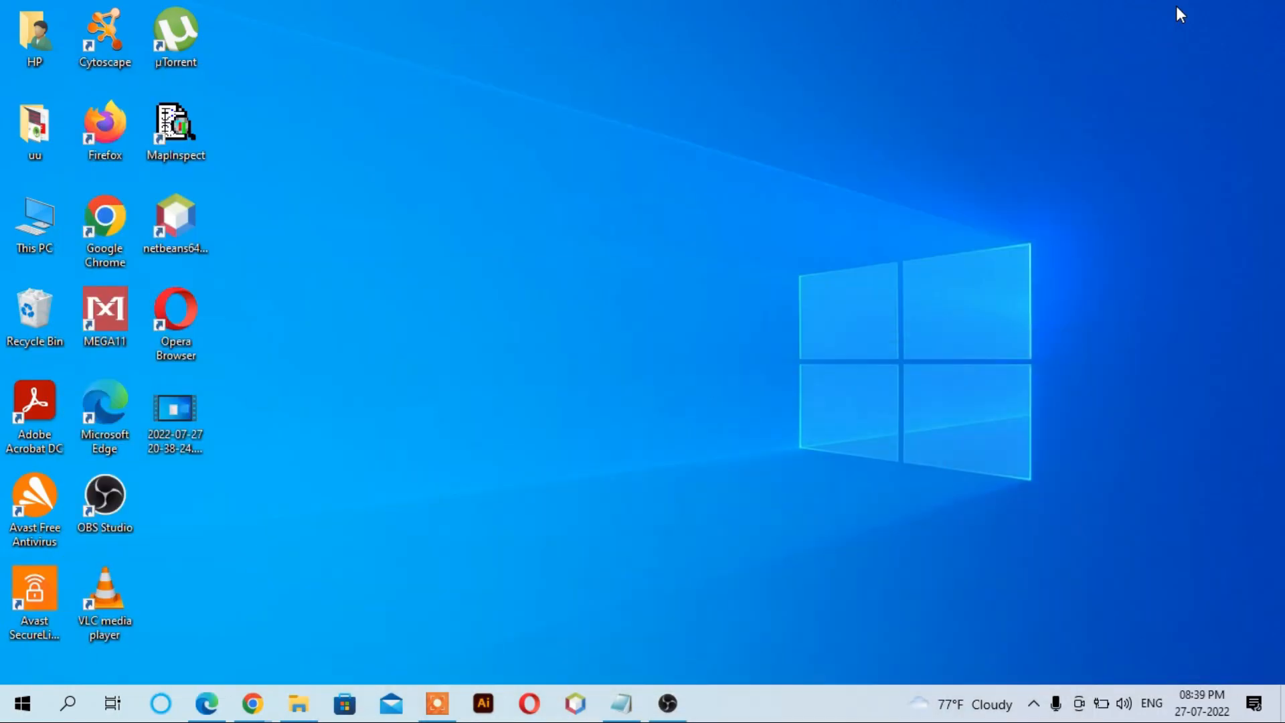
# Play the new recording from the desktop, skip ahead to check its content, and close the video player
pyautogui.doubleClick(176, 412)
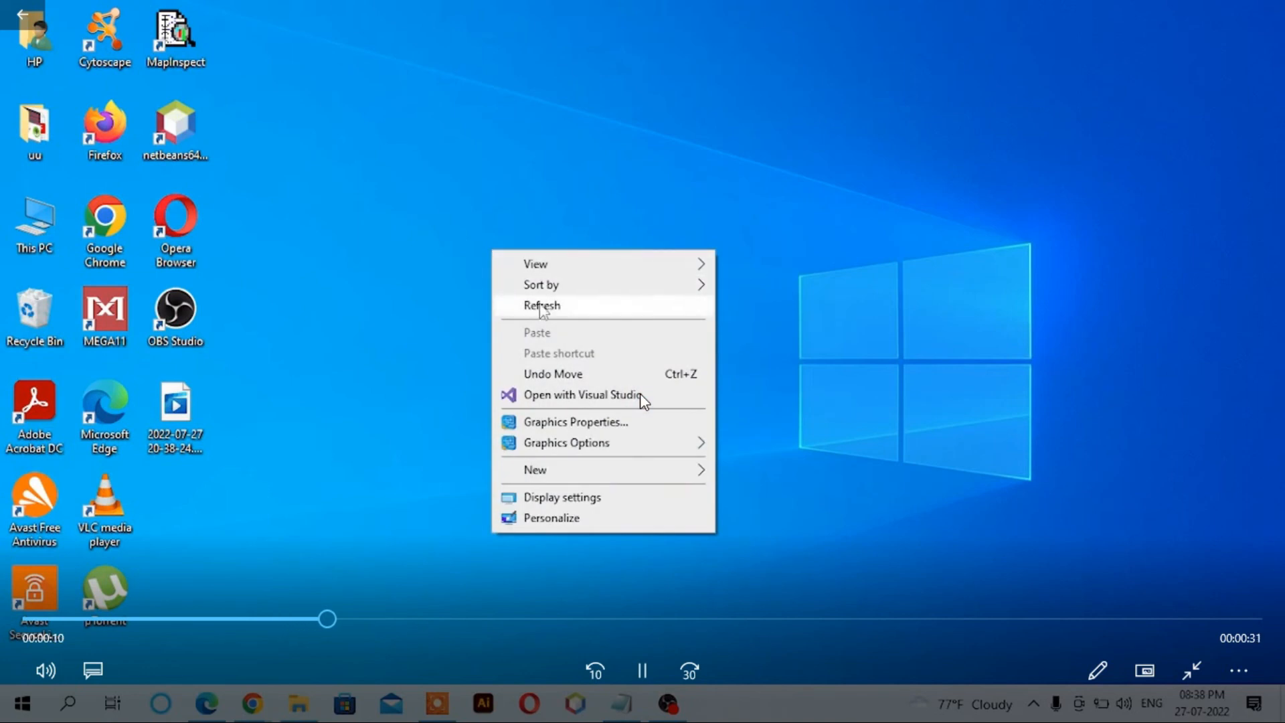
pyautogui.press('Right')
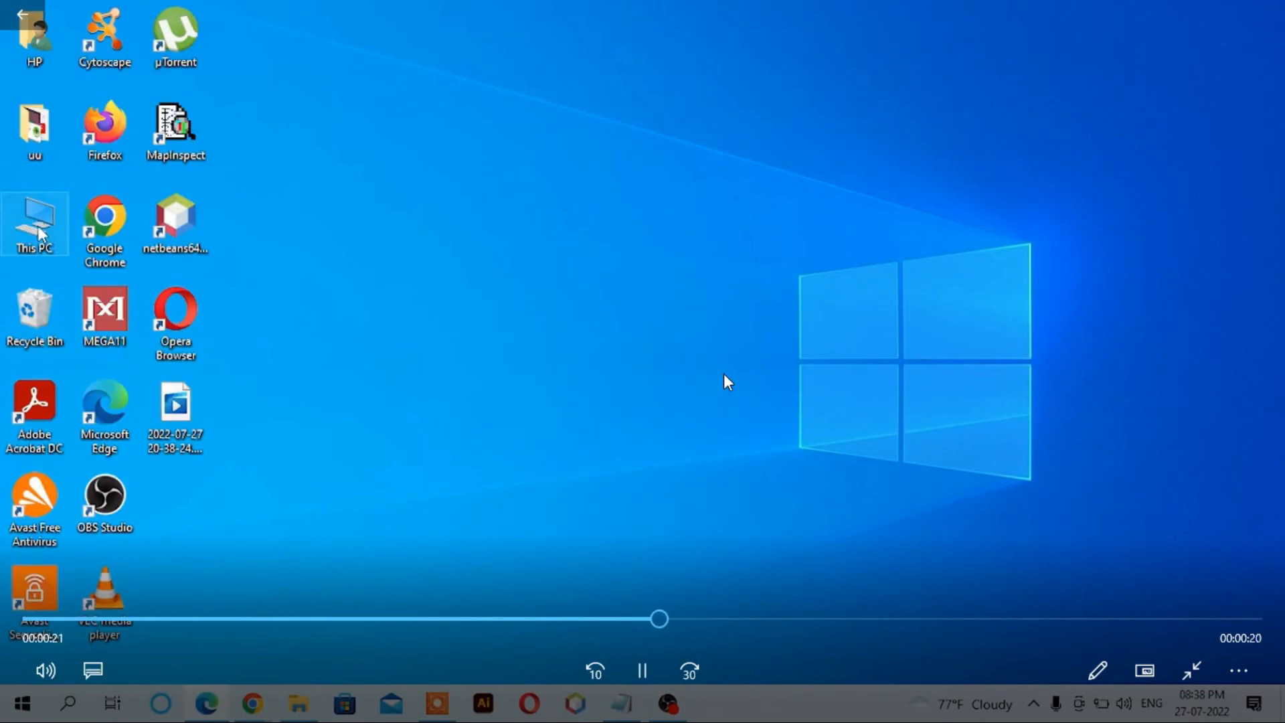
pyautogui.press('Escape')
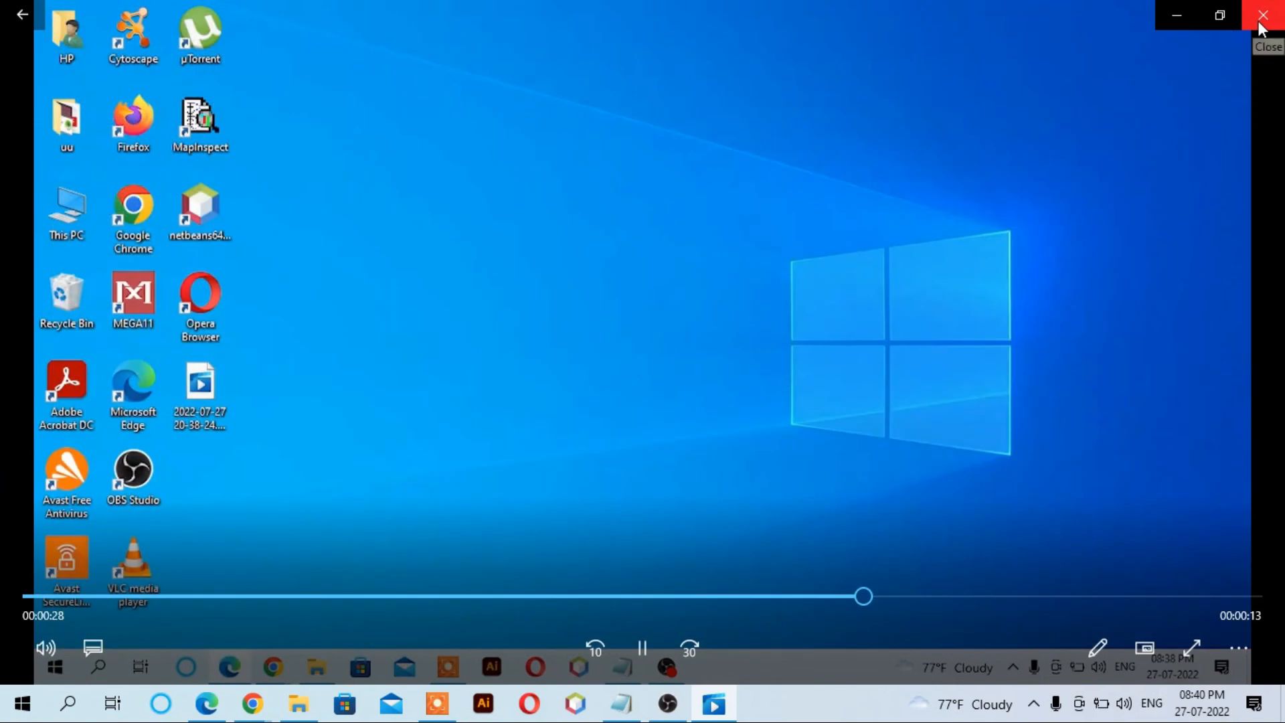
pyautogui.click(1260, 23)
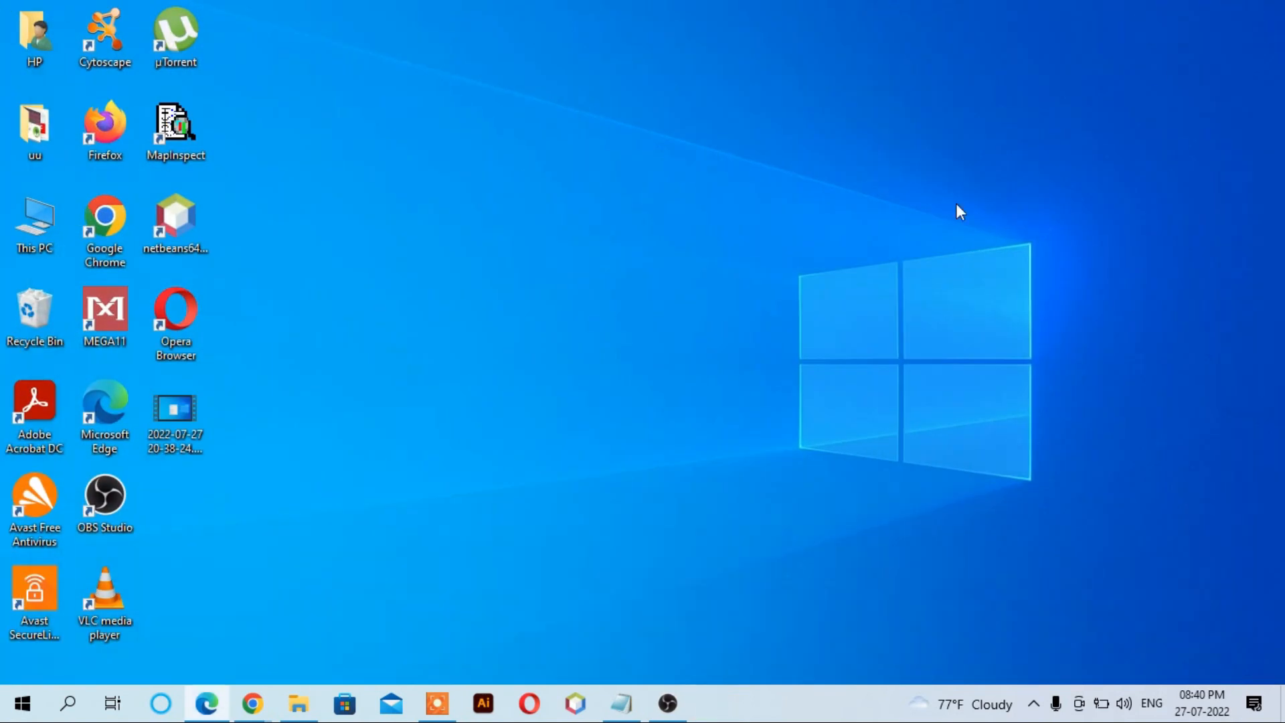